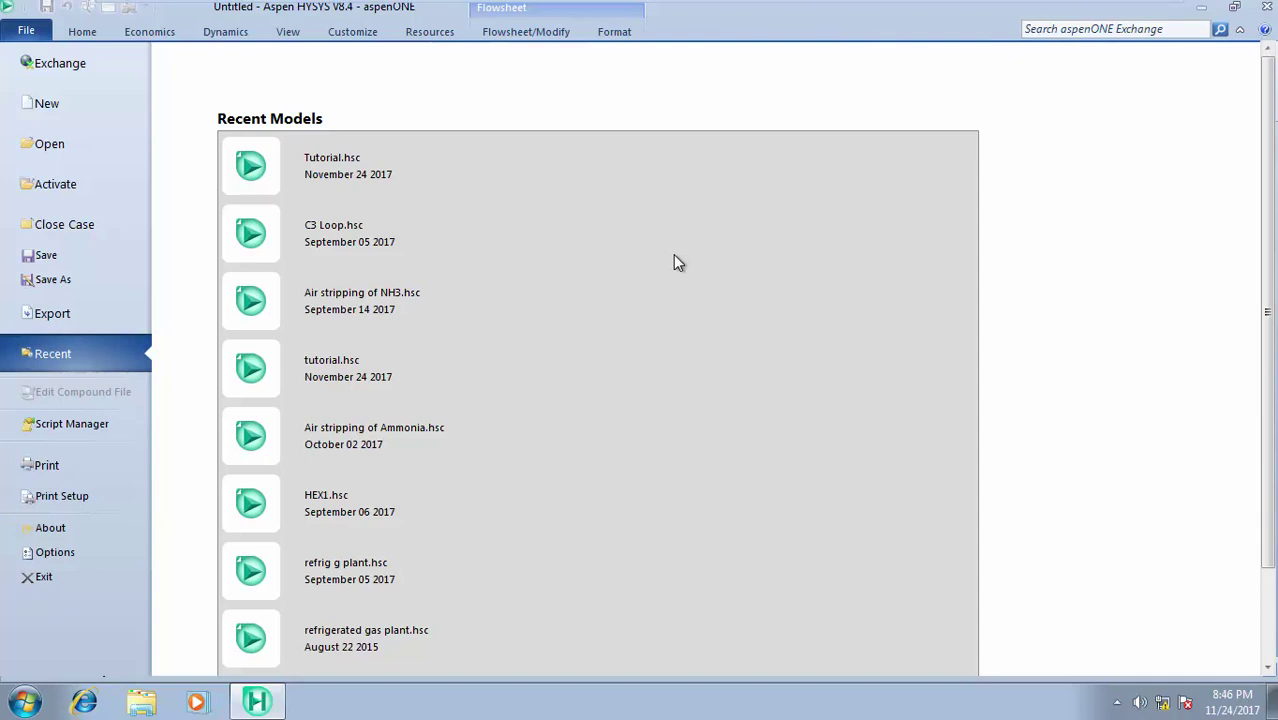
- Load Tutorial.hsc from the recent files as a new copy
left_click(325, 177)
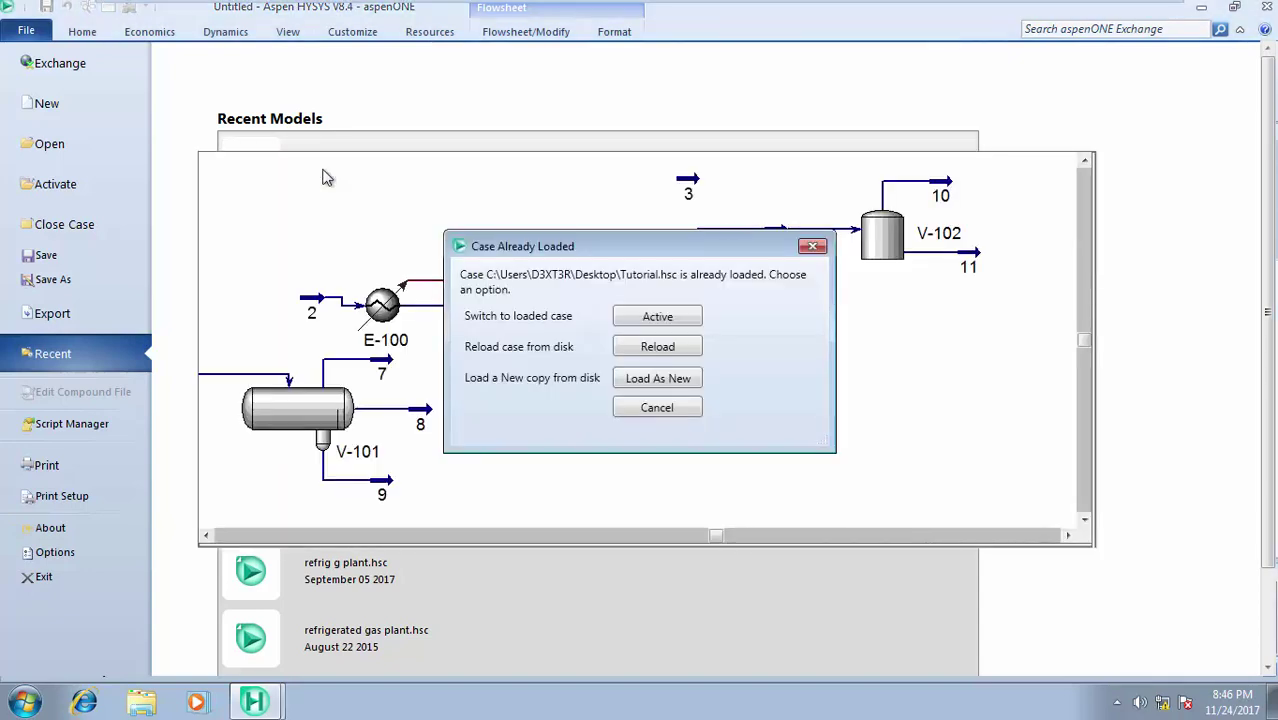
left_click(680, 381)
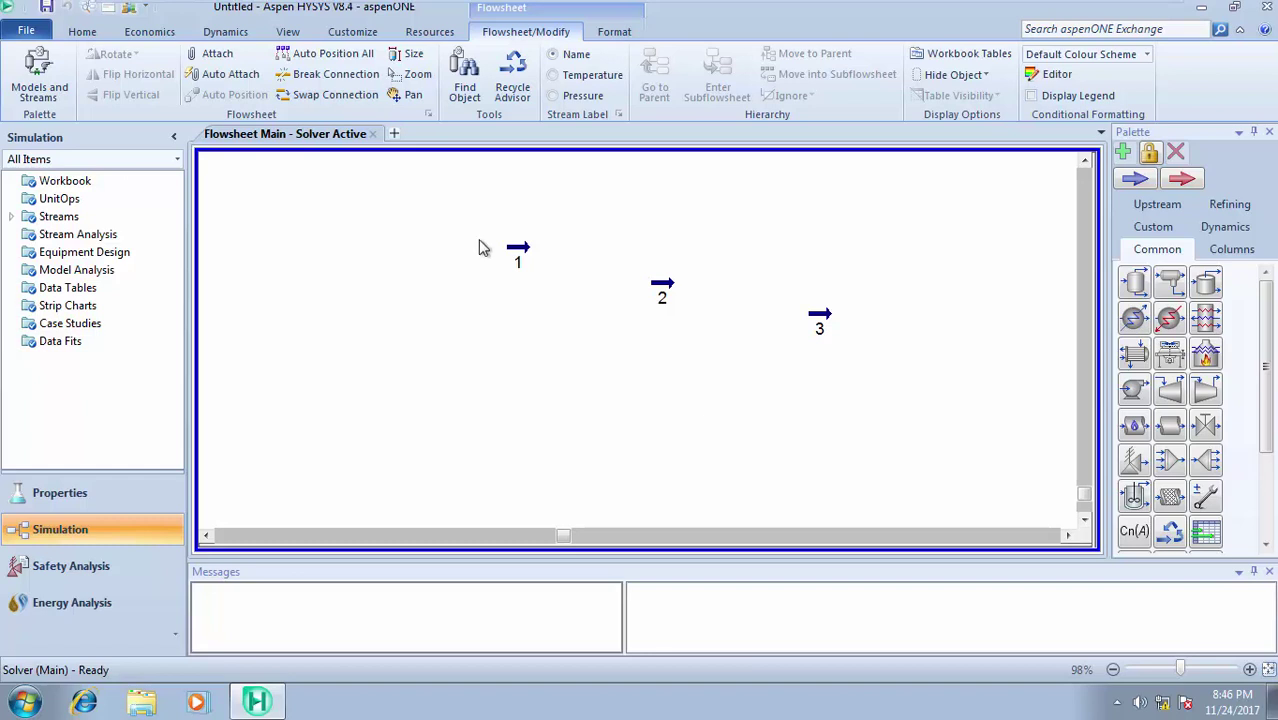
- Stack streams 1 and 2 at the left and drop a Mixer beside stream 2
left_click_drag(518, 252, 446, 211)
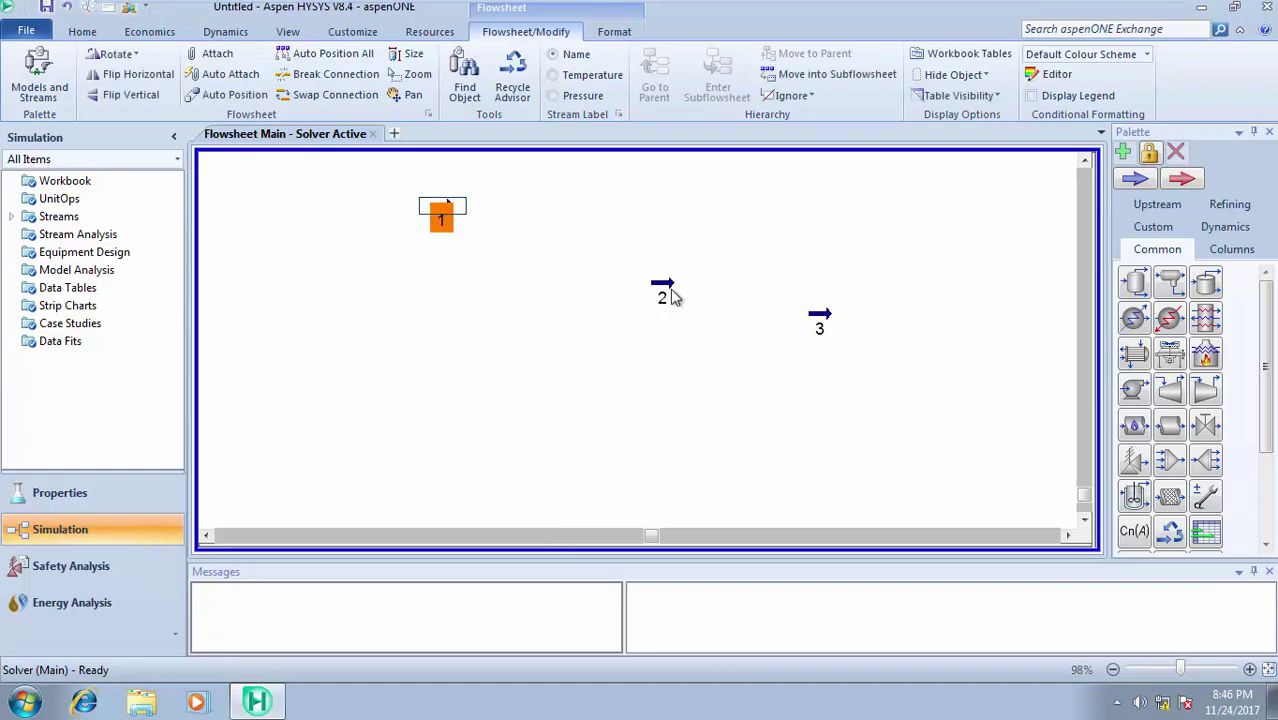
left_click_drag(668, 289, 448, 322)
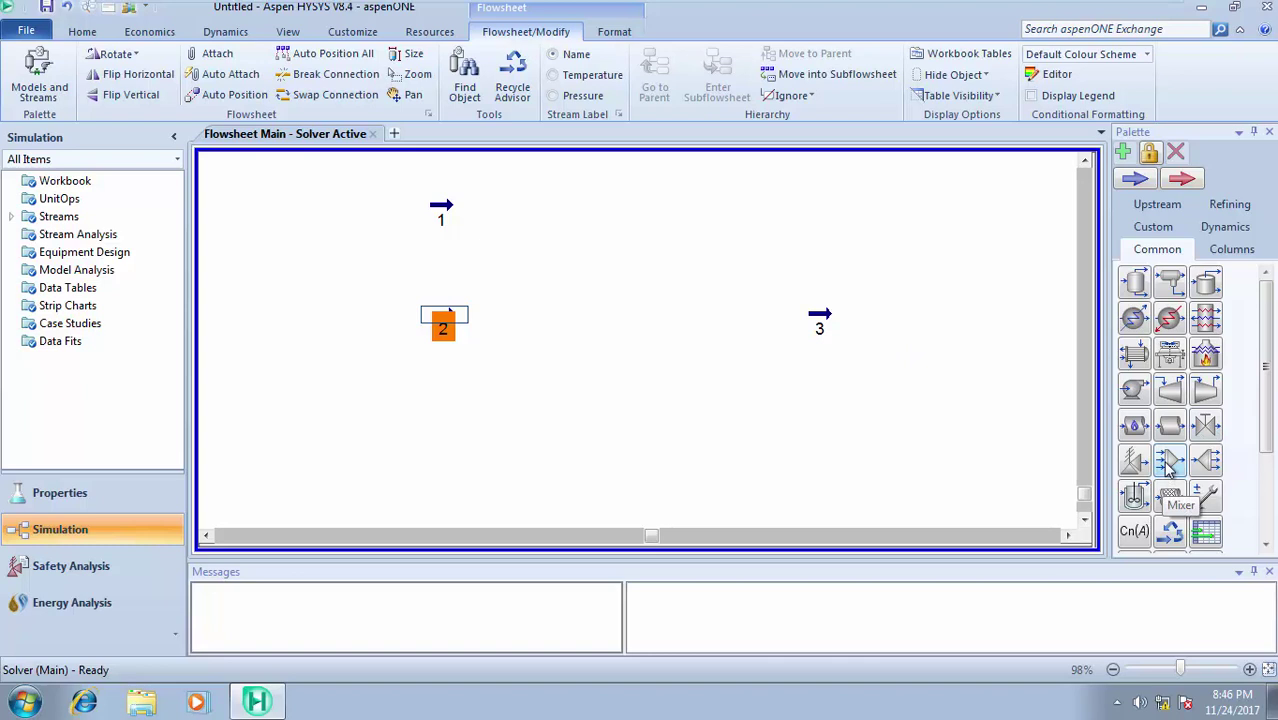
left_click_drag(1170, 470, 540, 317)
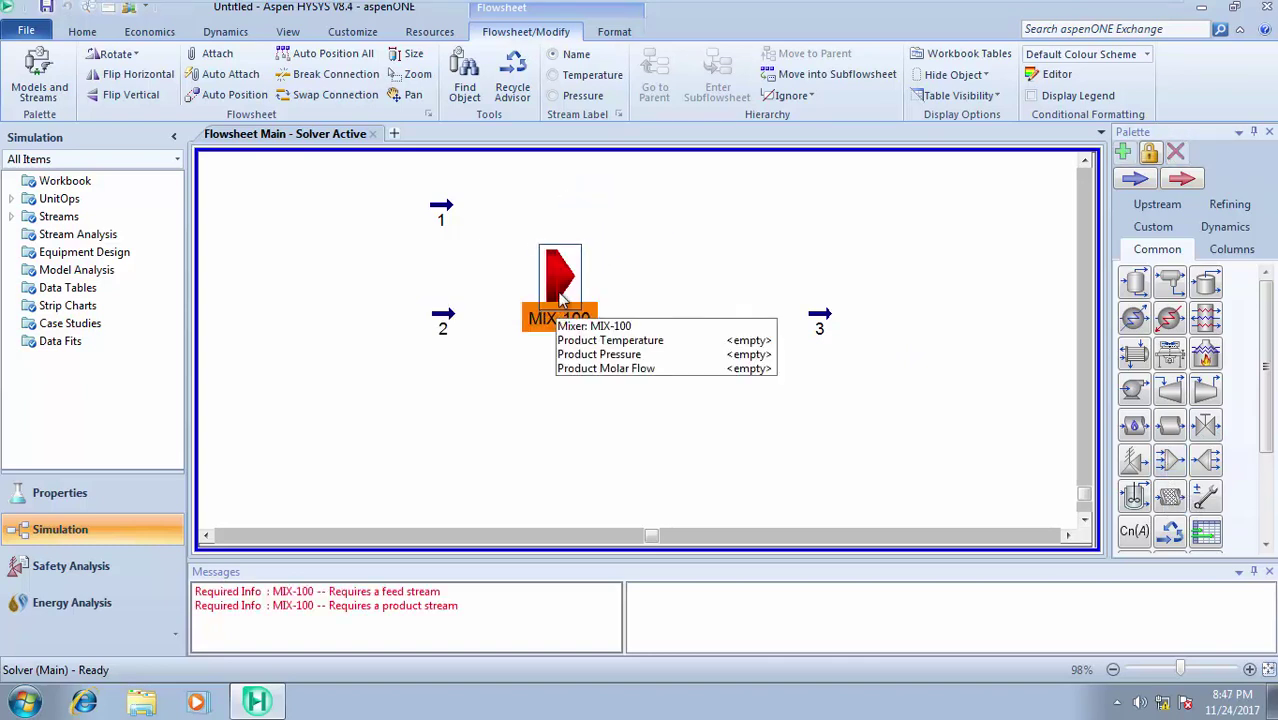
- Set streams 1, 2 and 3 as MIX-100's inlets
double_click(560, 300)
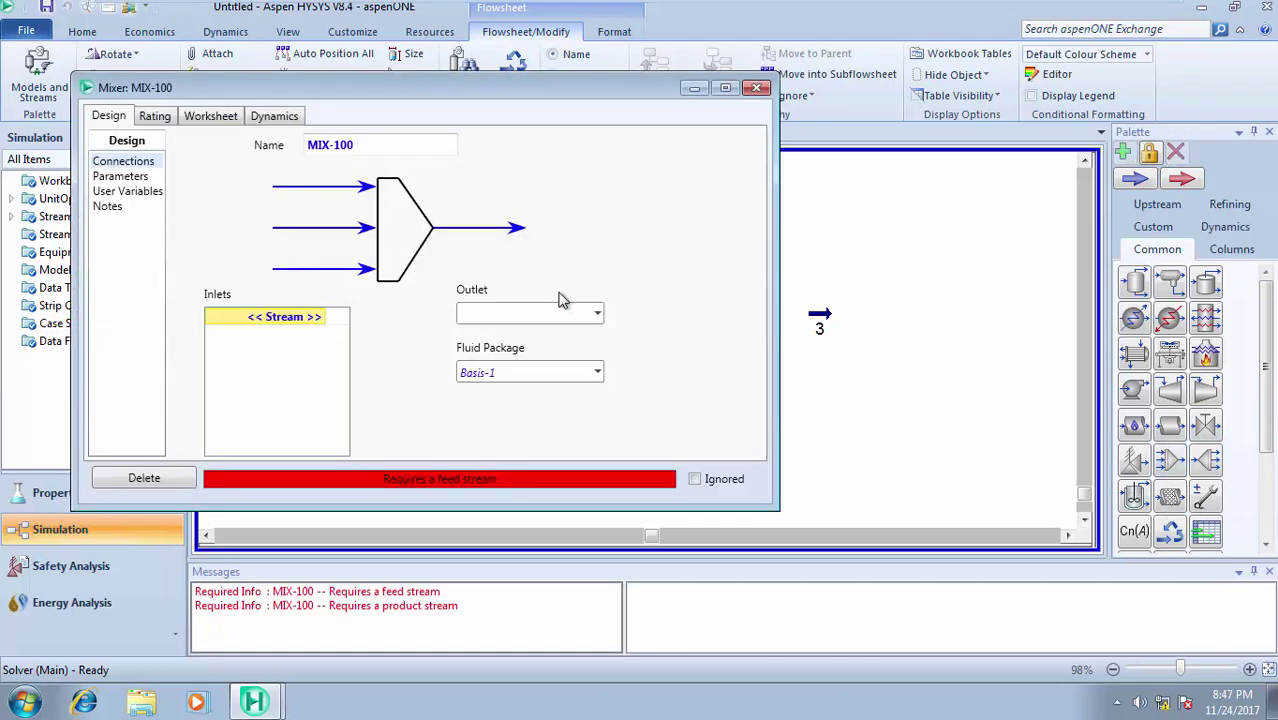
left_click(319, 320)
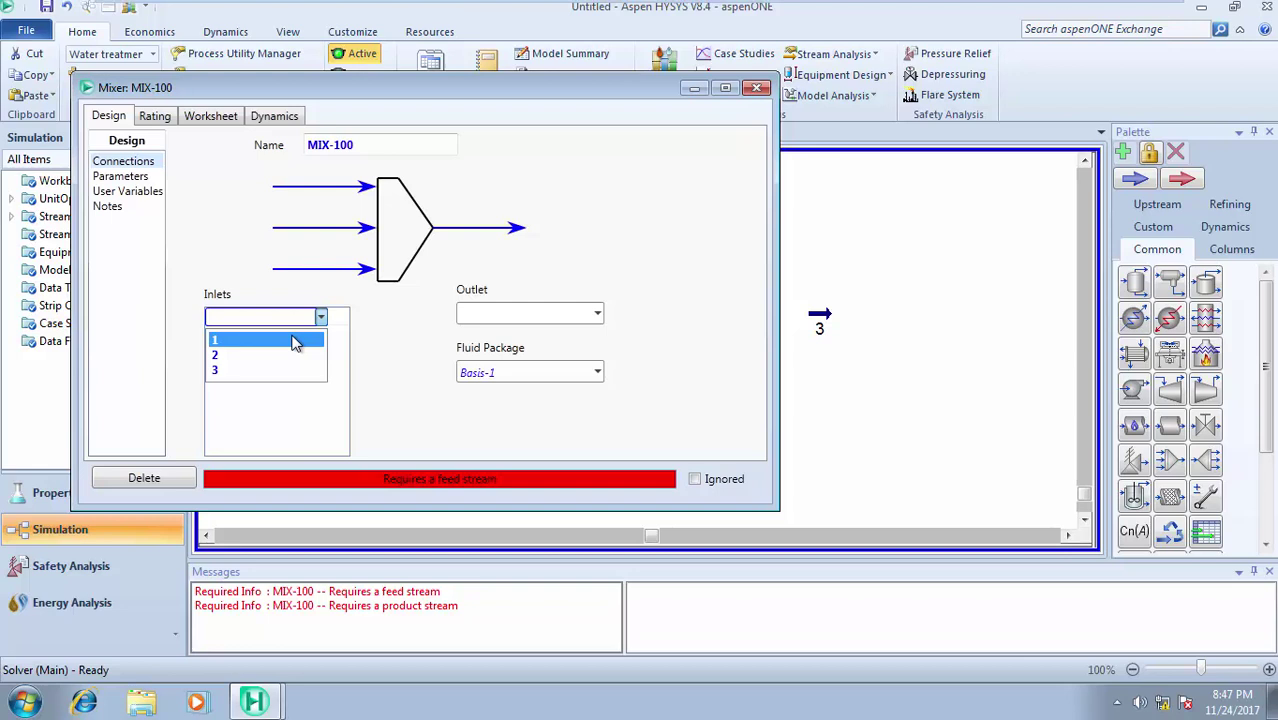
left_click(295, 343)
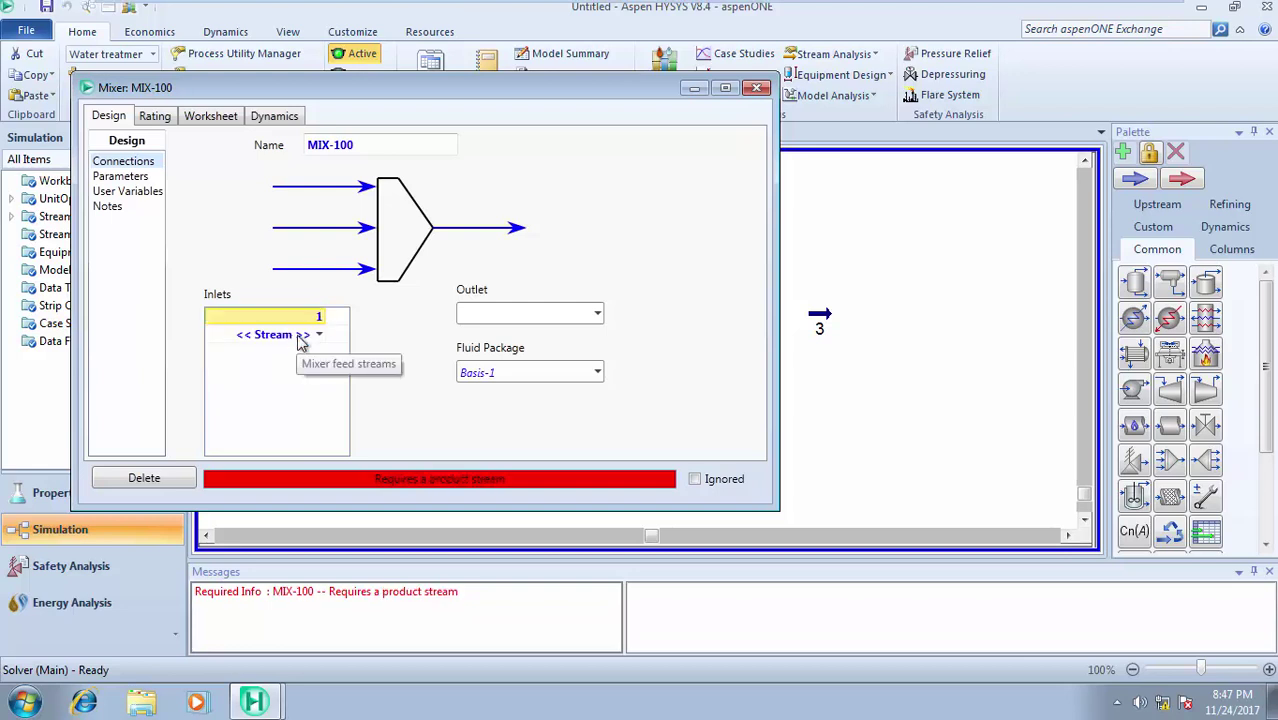
left_click(321, 336)
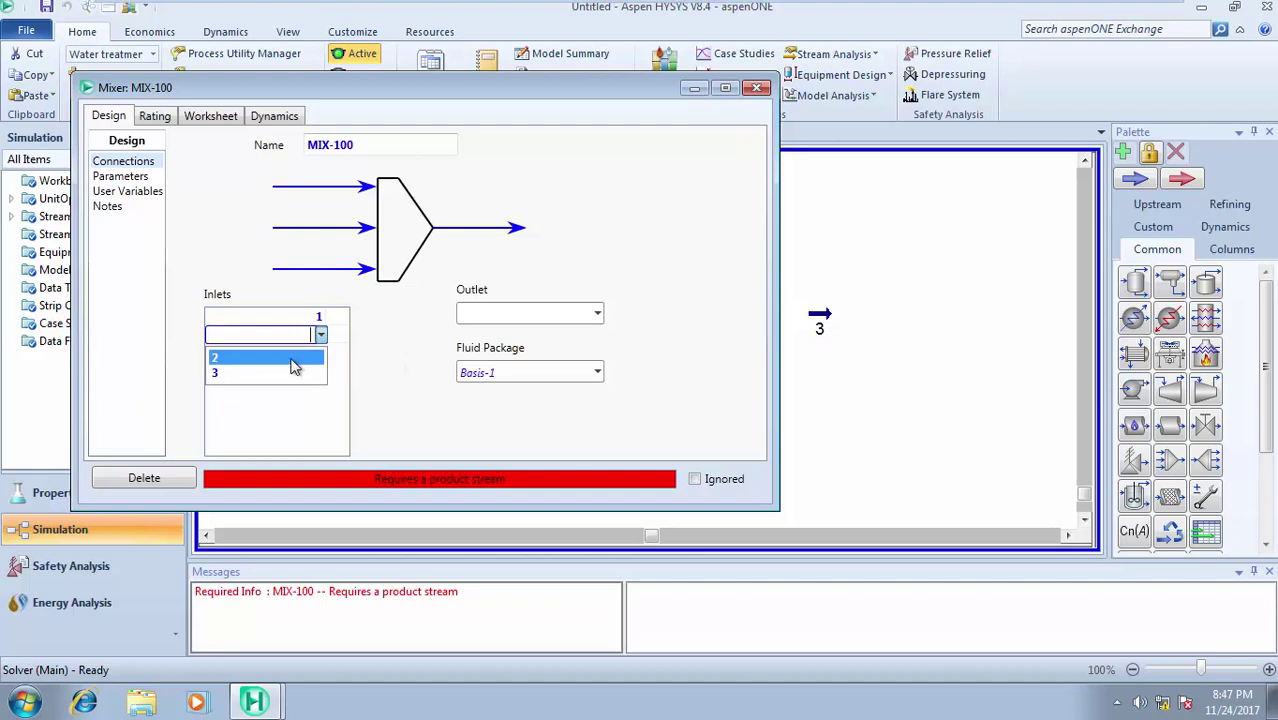
left_click(298, 357)
left_click(305, 362)
left_click(320, 352)
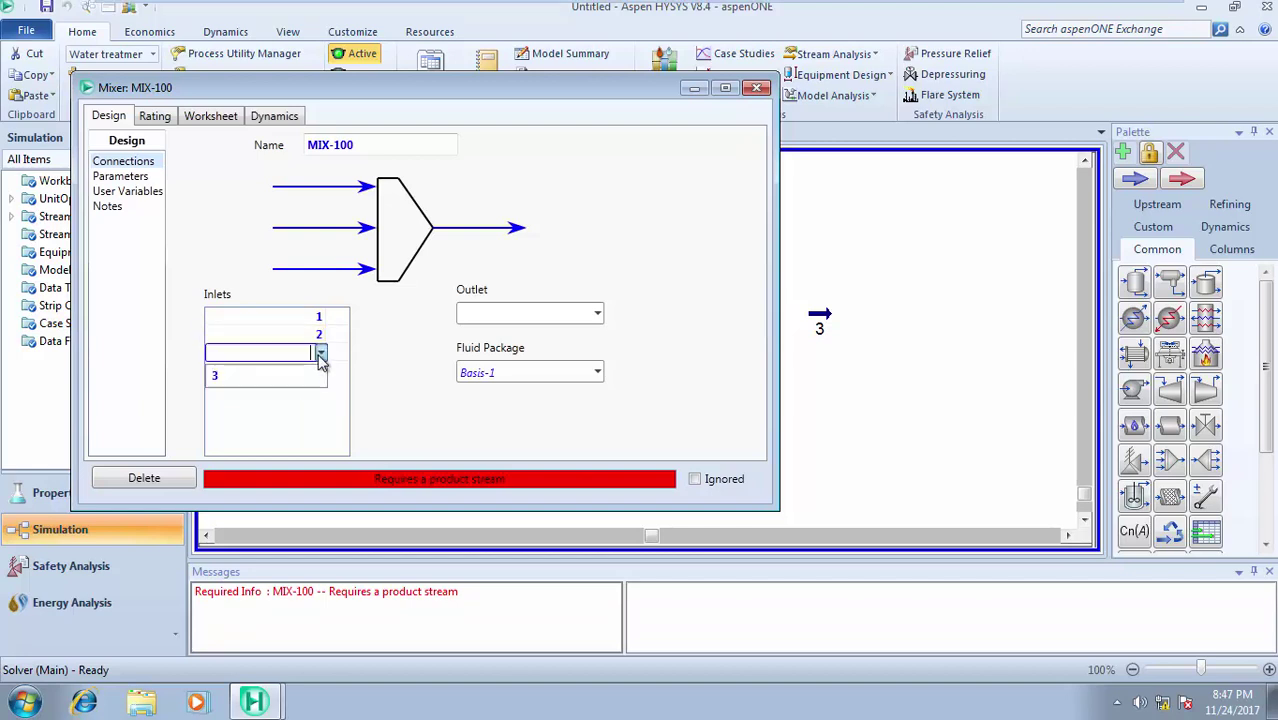
left_click(311, 352)
type("3")
key("Return")
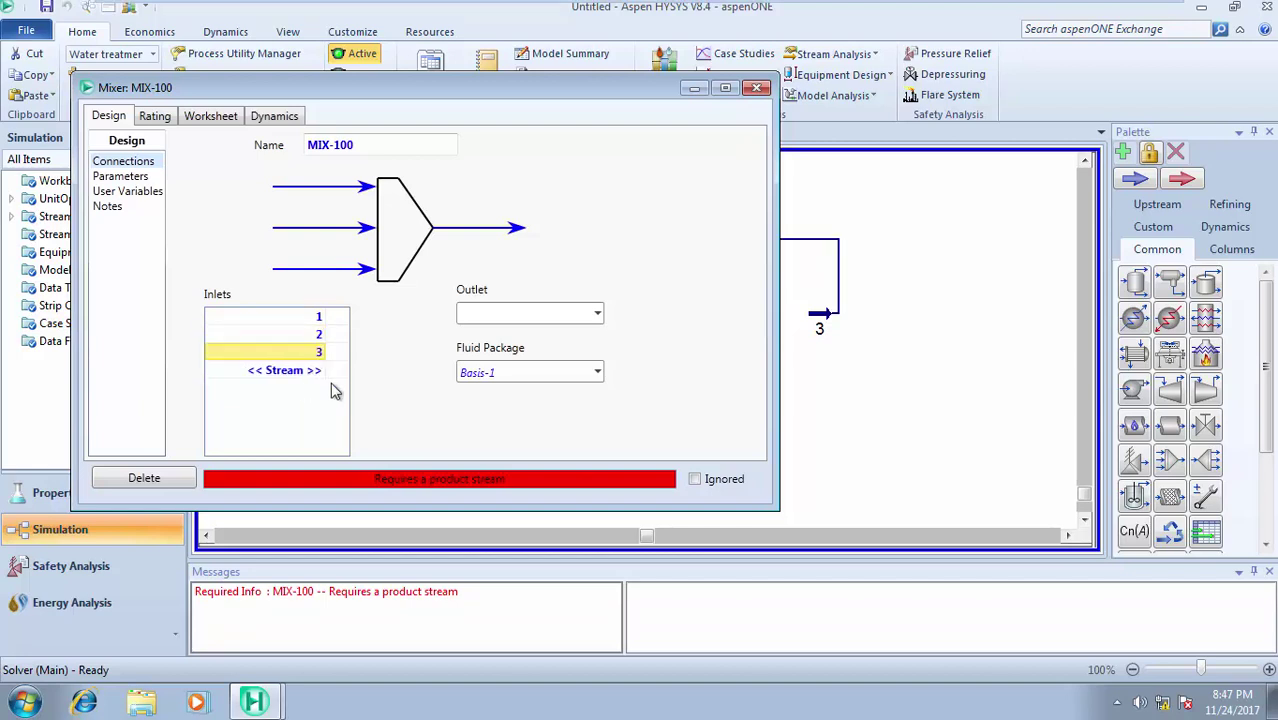
- Create stream 4 as the mixer's outlet
left_click(484, 317)
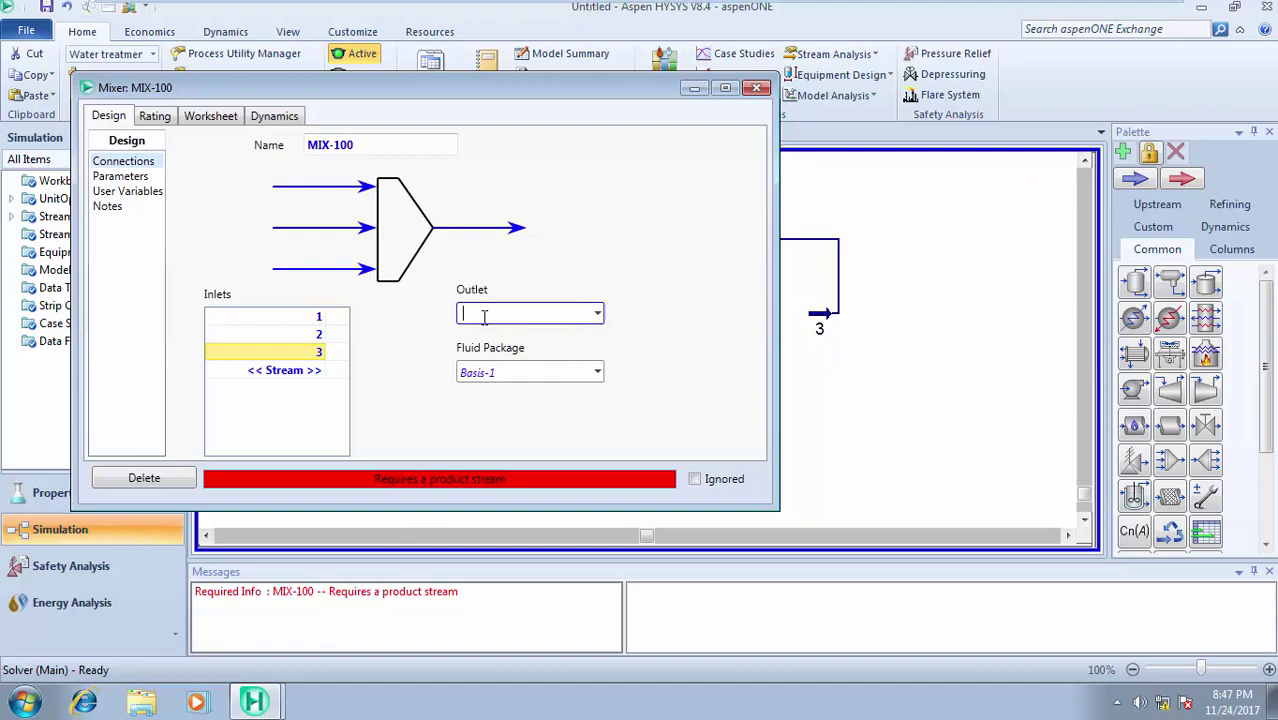
type("4")
key("Return")
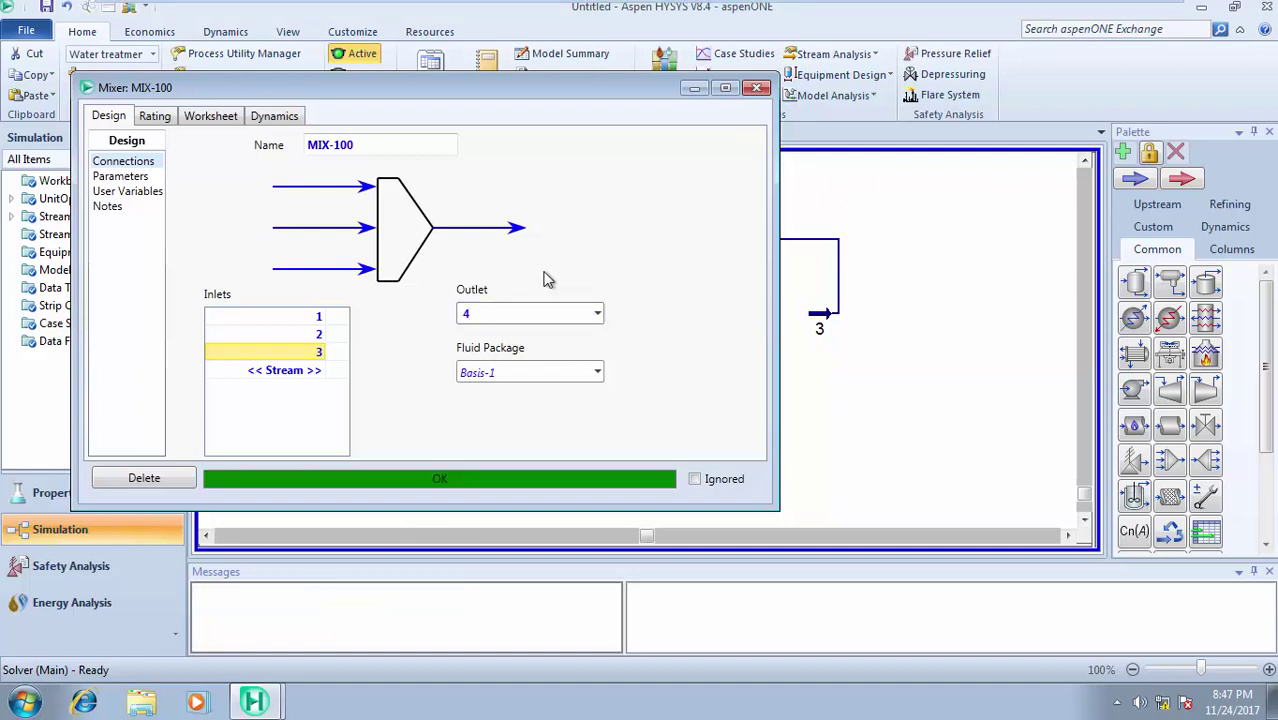
- Try Equalize All pressure assignment on MIX-100 and dismiss the consistency error
left_click(130, 179)
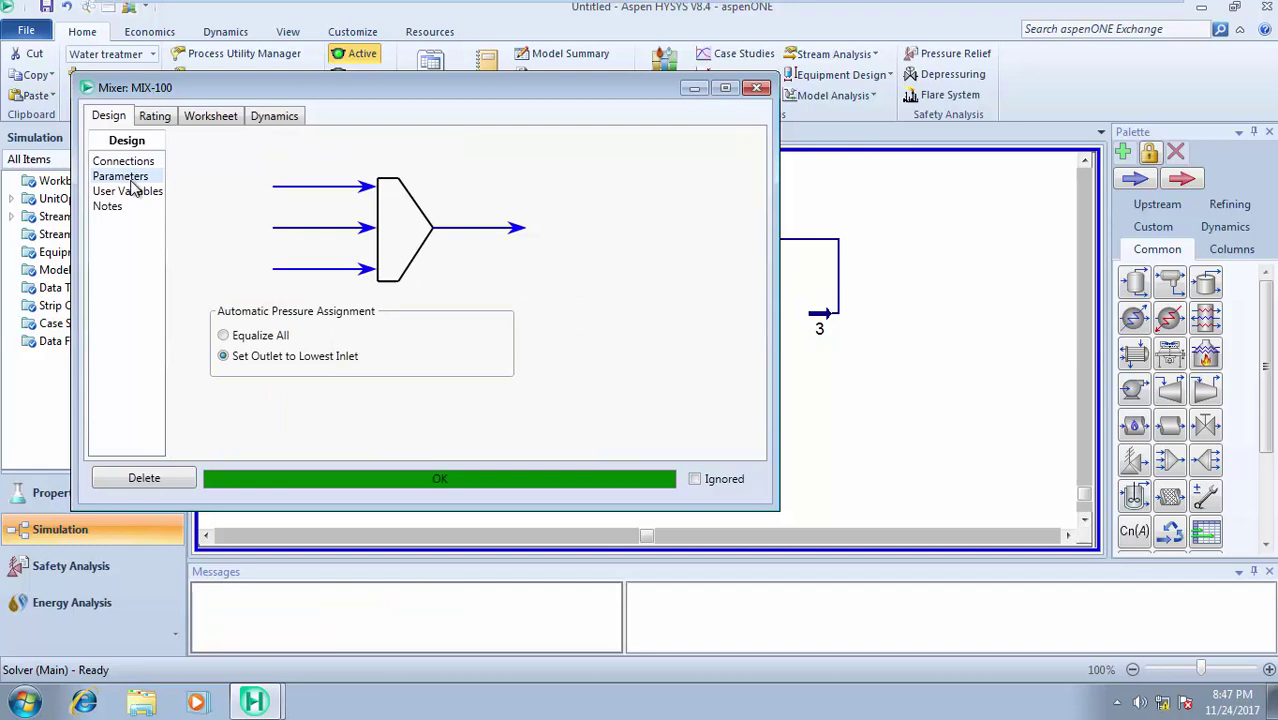
left_click(223, 337)
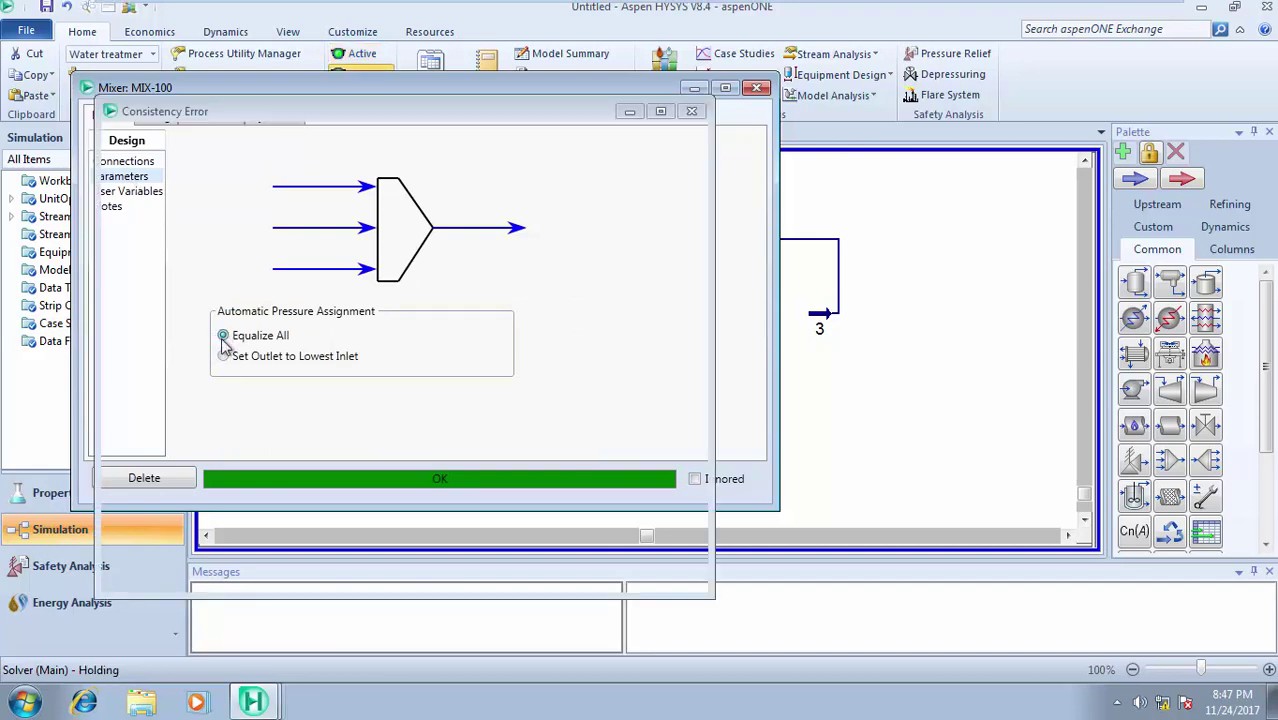
left_click(693, 112)
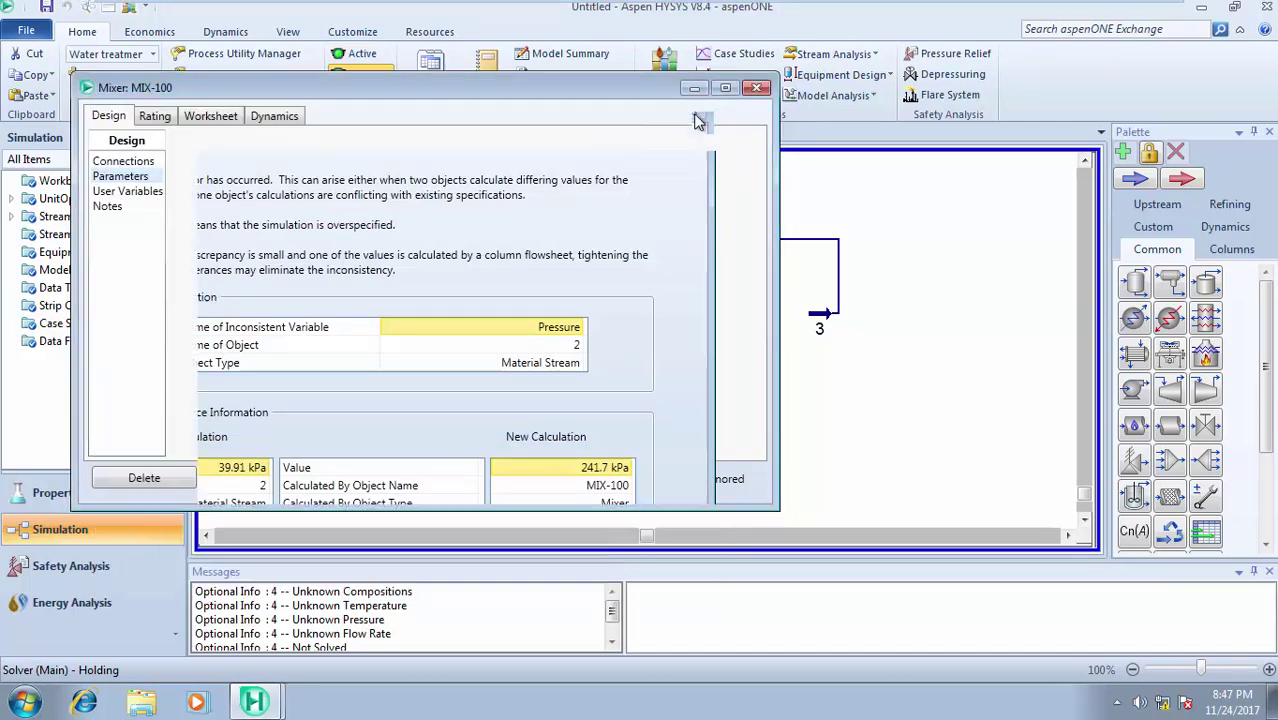
- Switch MIX-100 to Set Outlet to Lowest Inlet and make the solver Active
left_click_drag(590, 99, 760, 126)
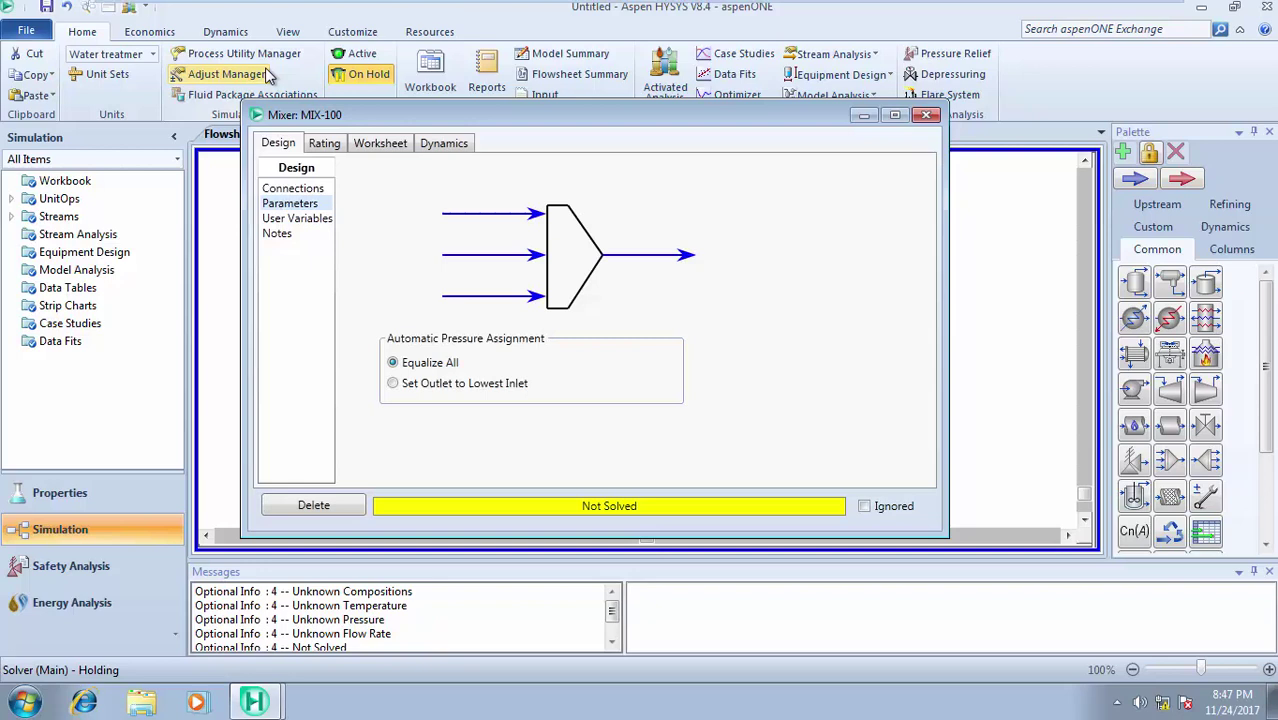
left_click_drag(442, 114, 442, 145)
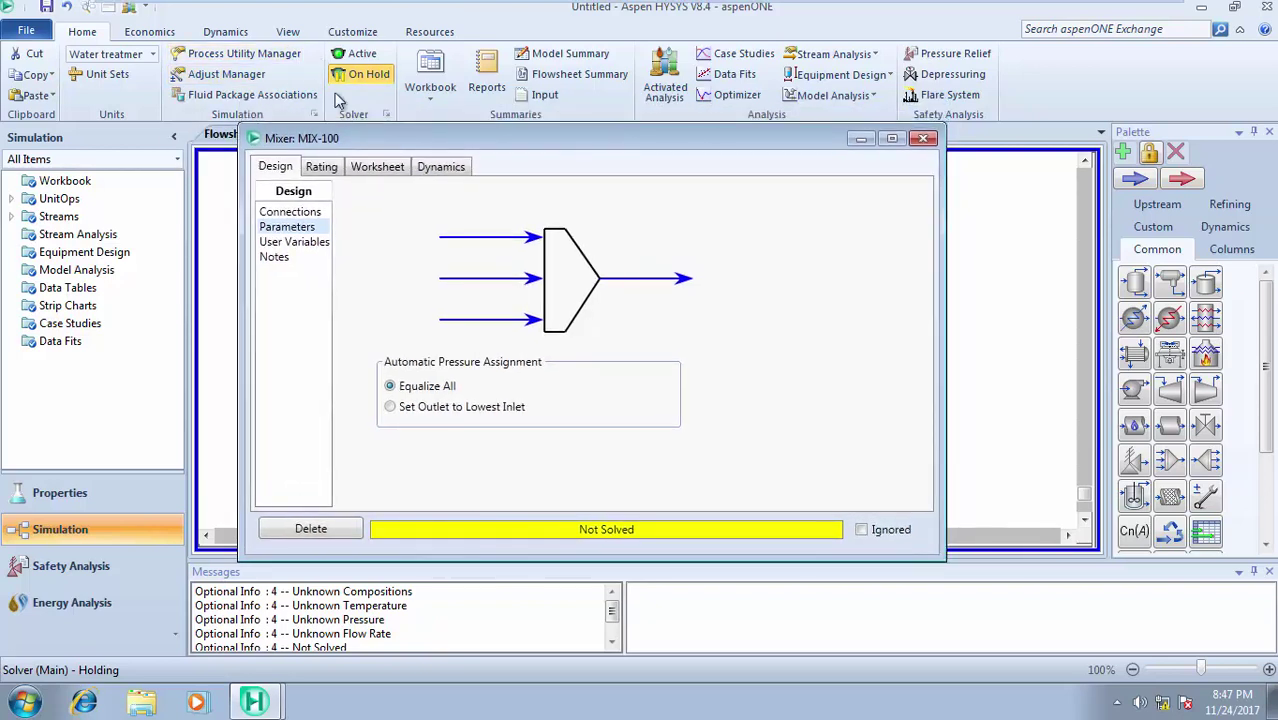
left_click(390, 408)
left_click(354, 55)
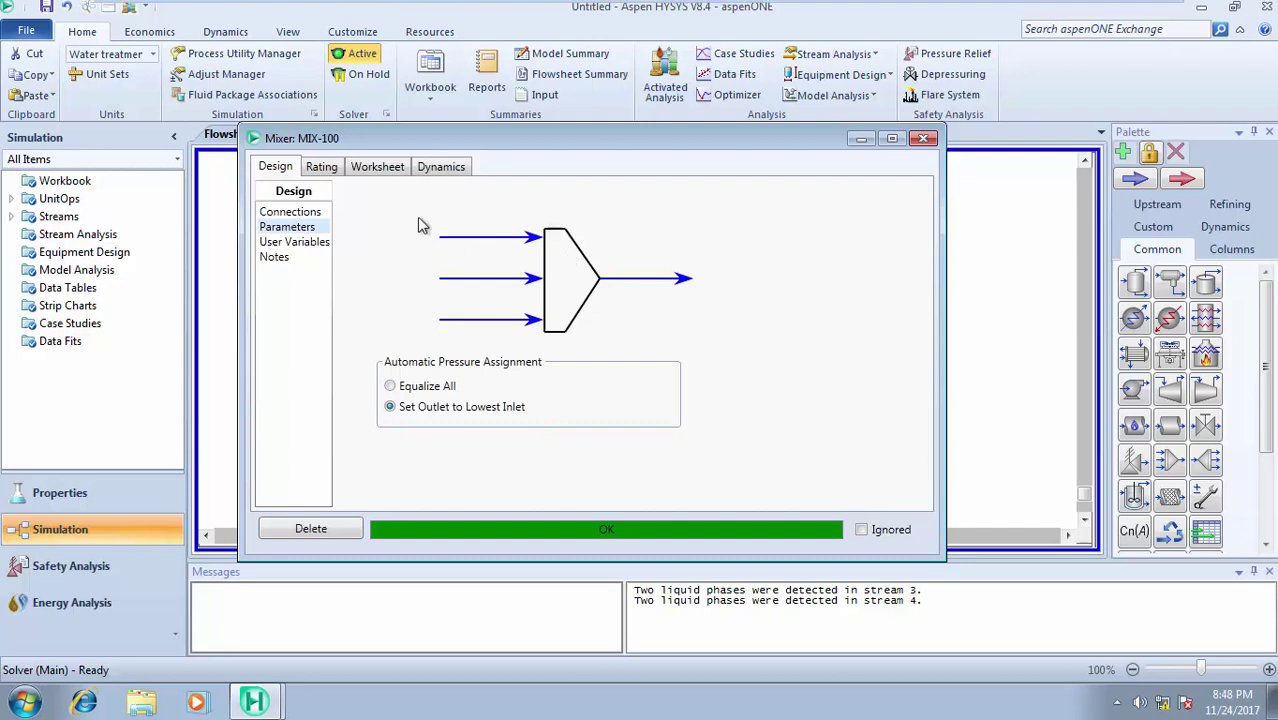
- Check MIX-100's Worksheet, then view its Rating nozzle table with 5.000e-002 m diameters
left_click(380, 170)
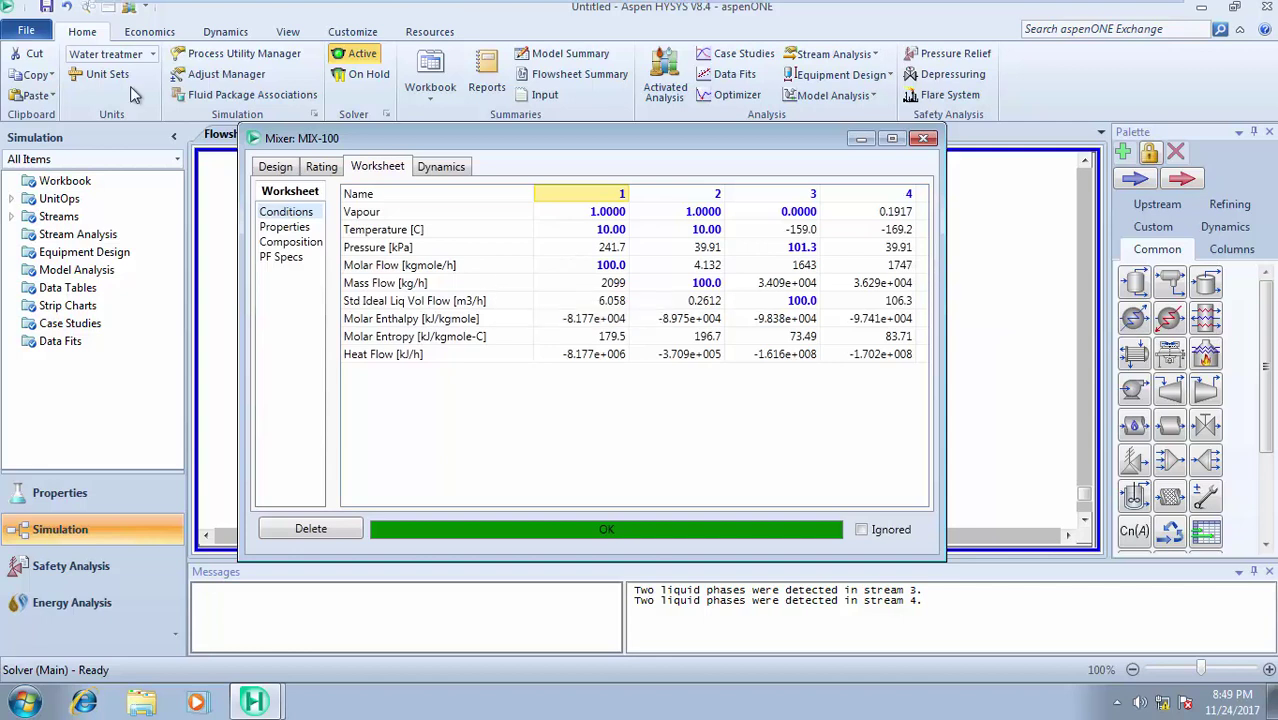
left_click(276, 167)
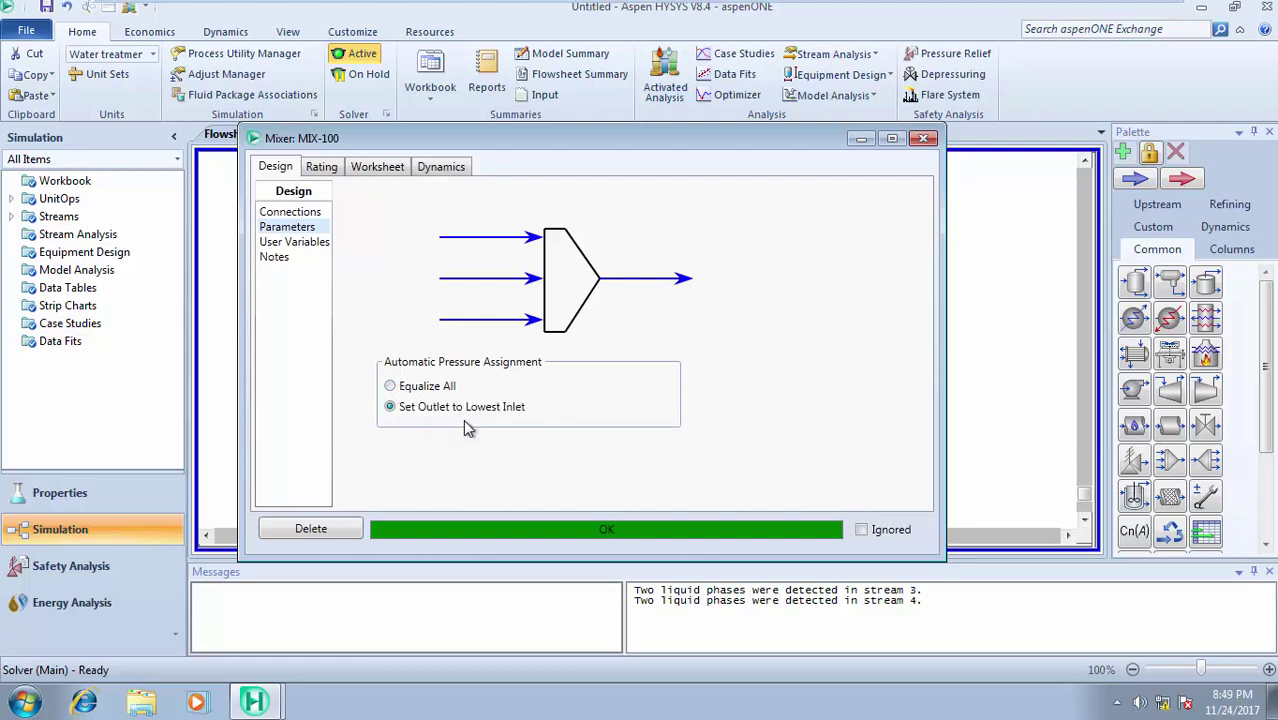
left_click(322, 168)
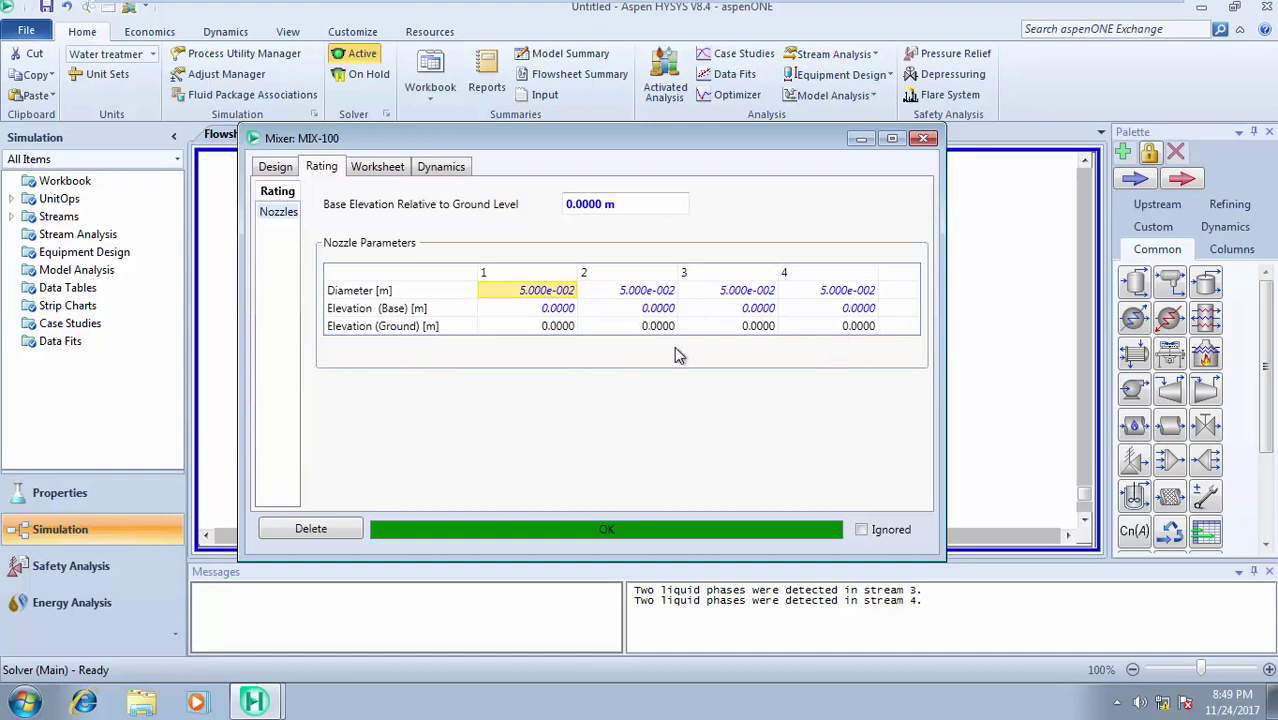
- Return to MIX-100's Worksheet and read the temperature and pressure of streams 1 to 4
left_click(276, 167)
left_click(362, 169)
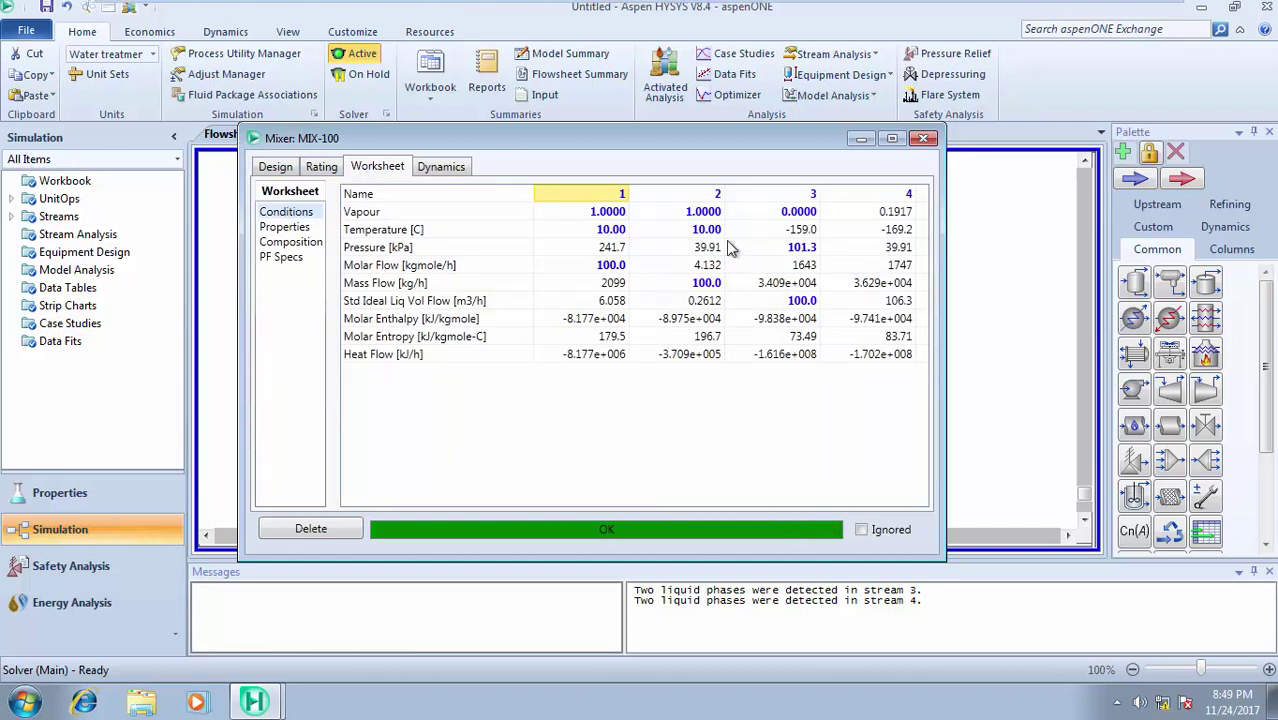
mouse_move(612, 236)
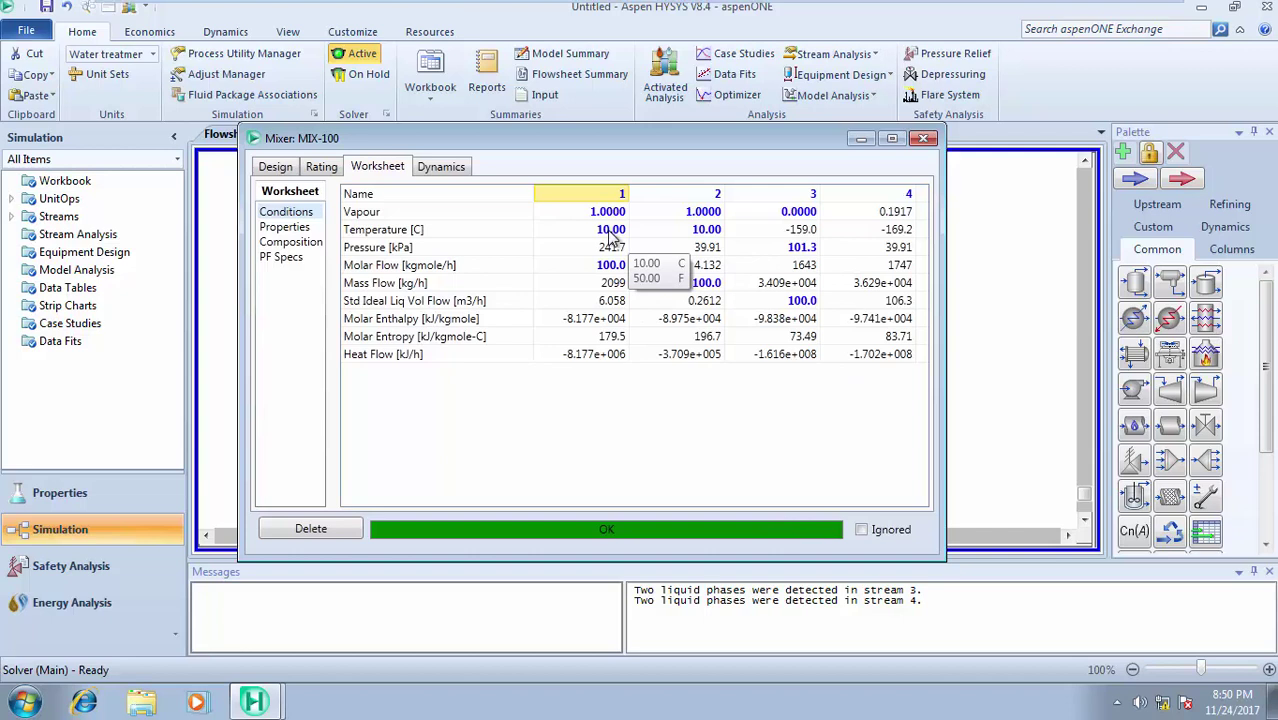
mouse_move(700, 236)
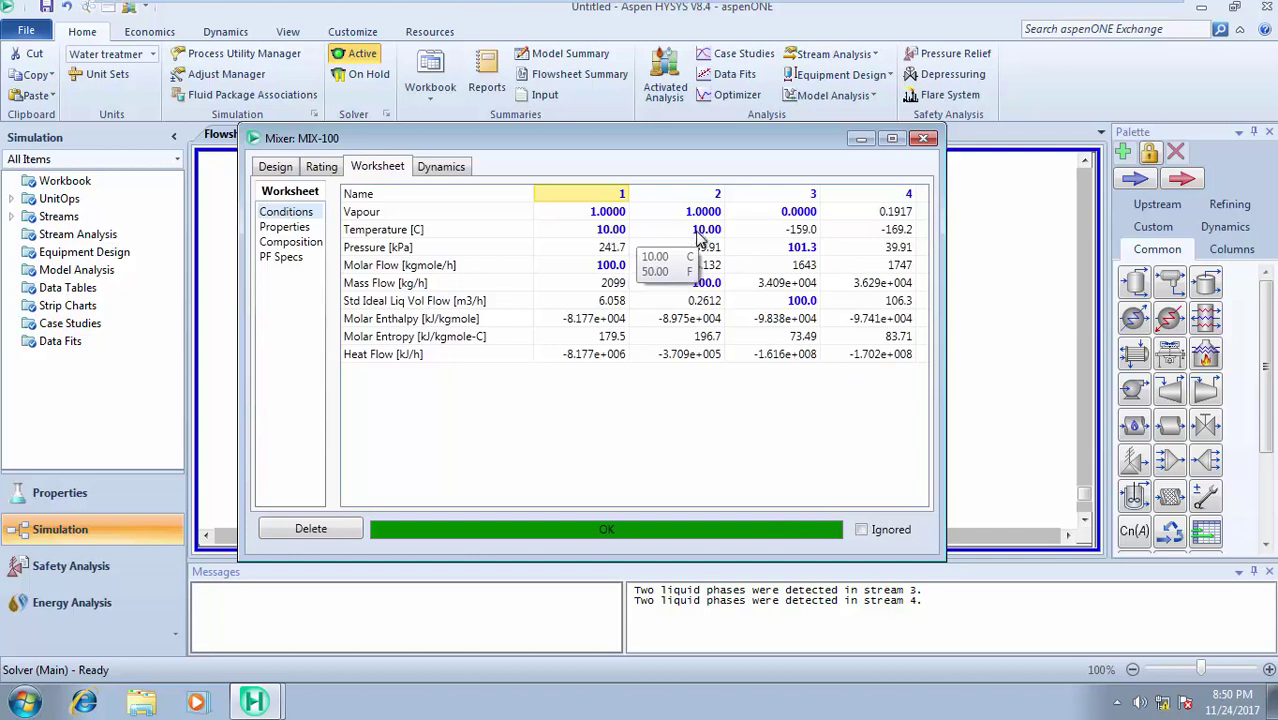
mouse_move(806, 238)
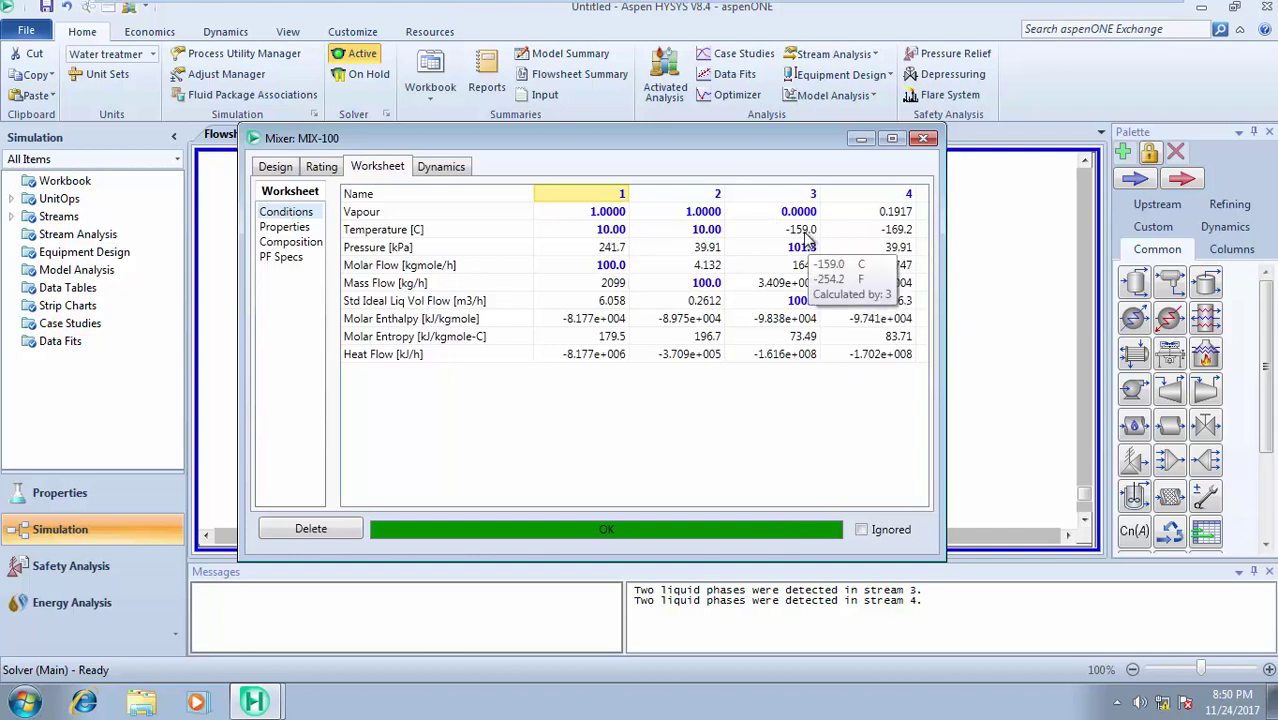
mouse_move(897, 248)
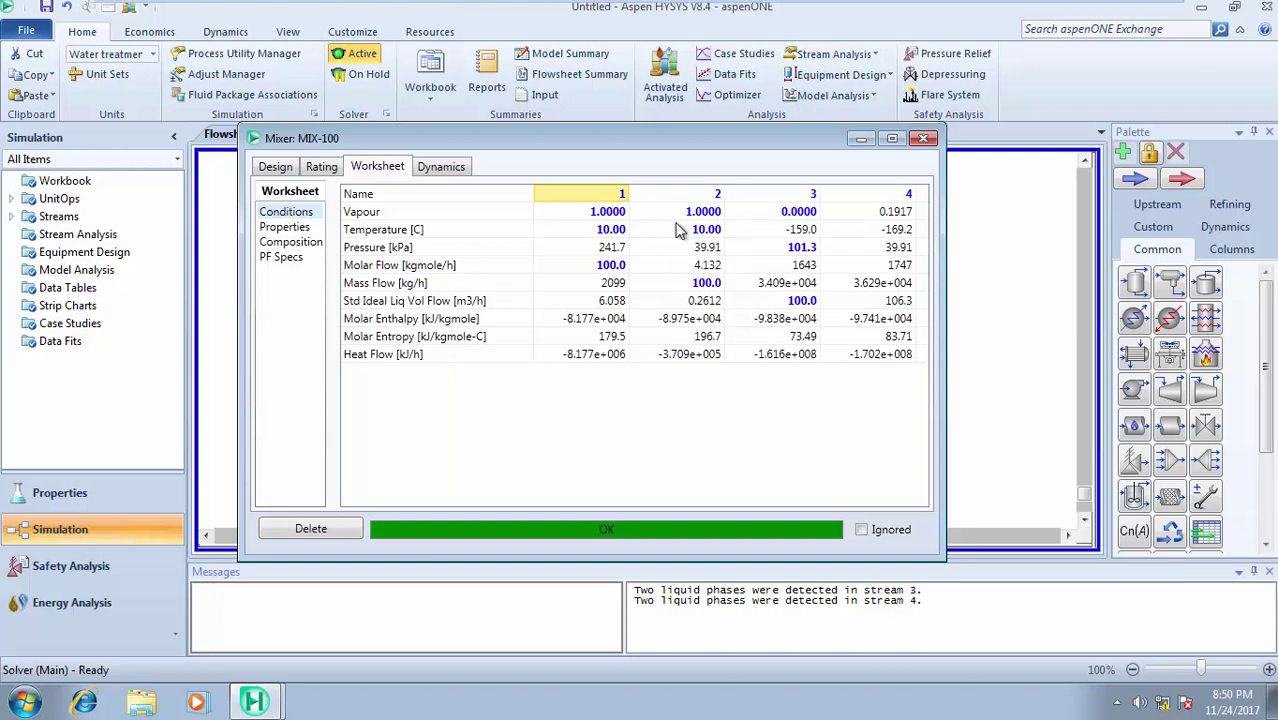
mouse_move(862, 228)
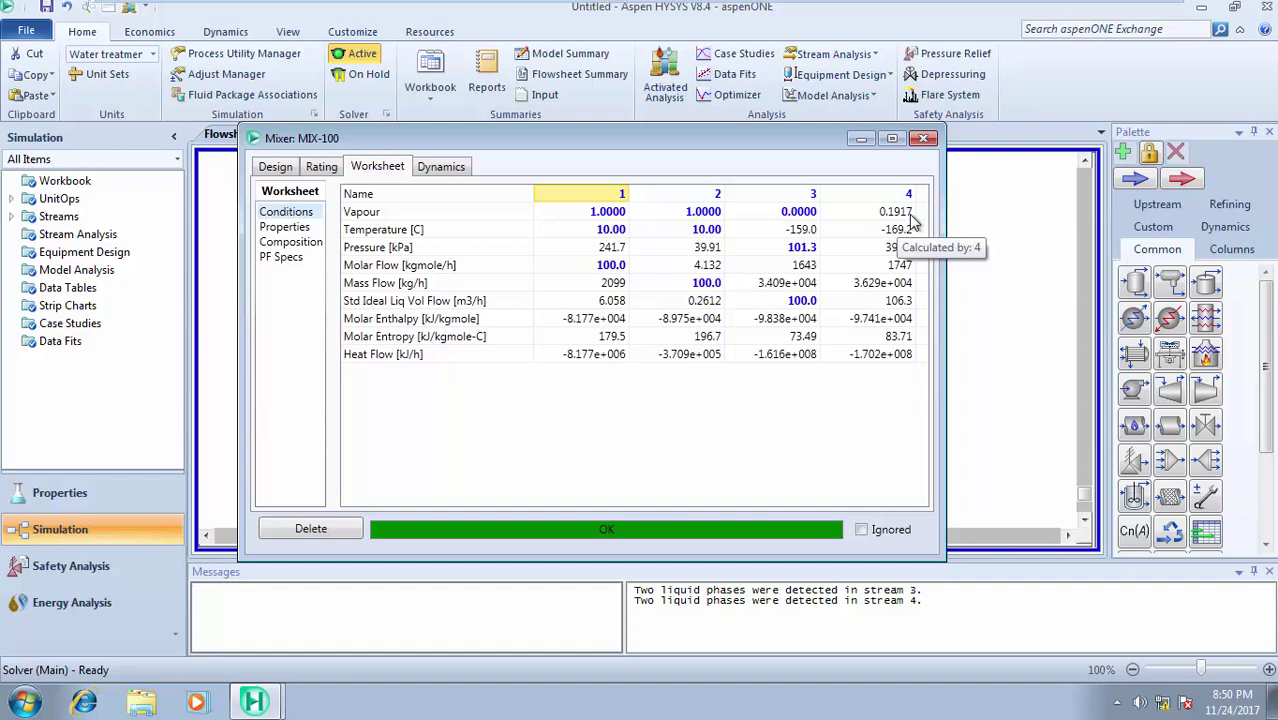
- Close the mixer window and stack streams 1, 2 and 3 as straight feeds into MIX-100
left_click(924, 138)
left_click(868, 390)
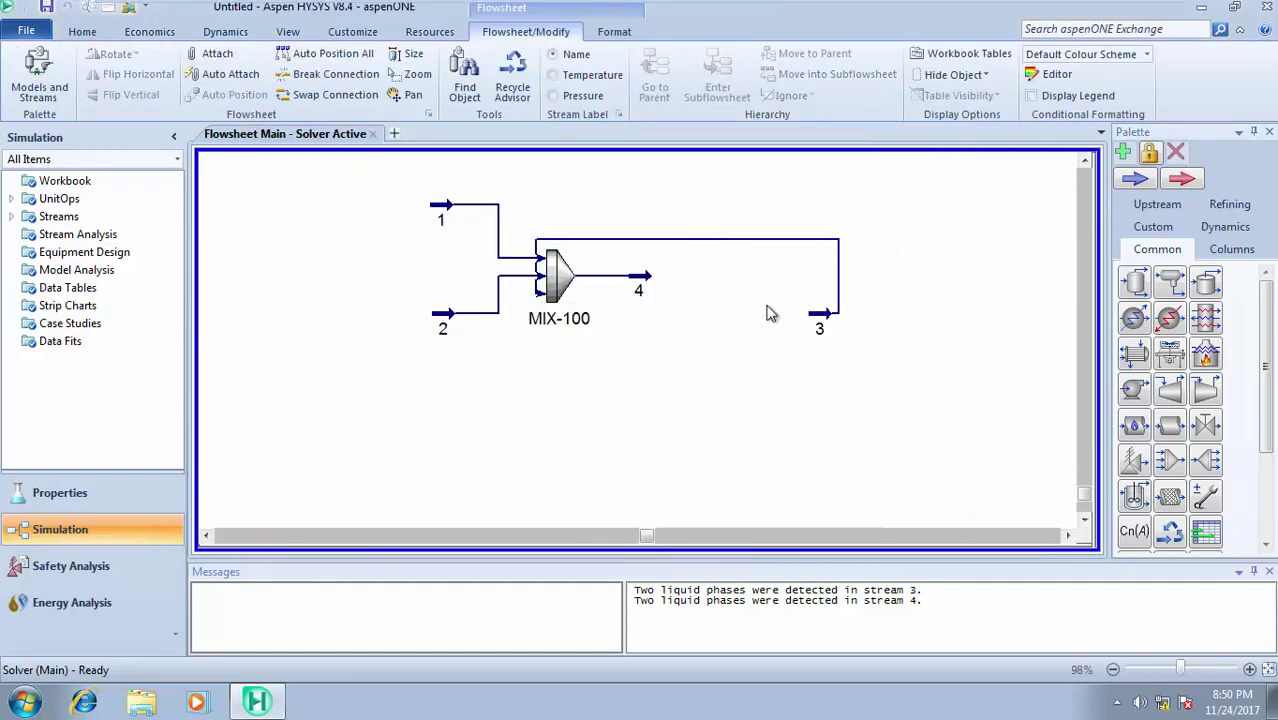
mouse_move(818, 330)
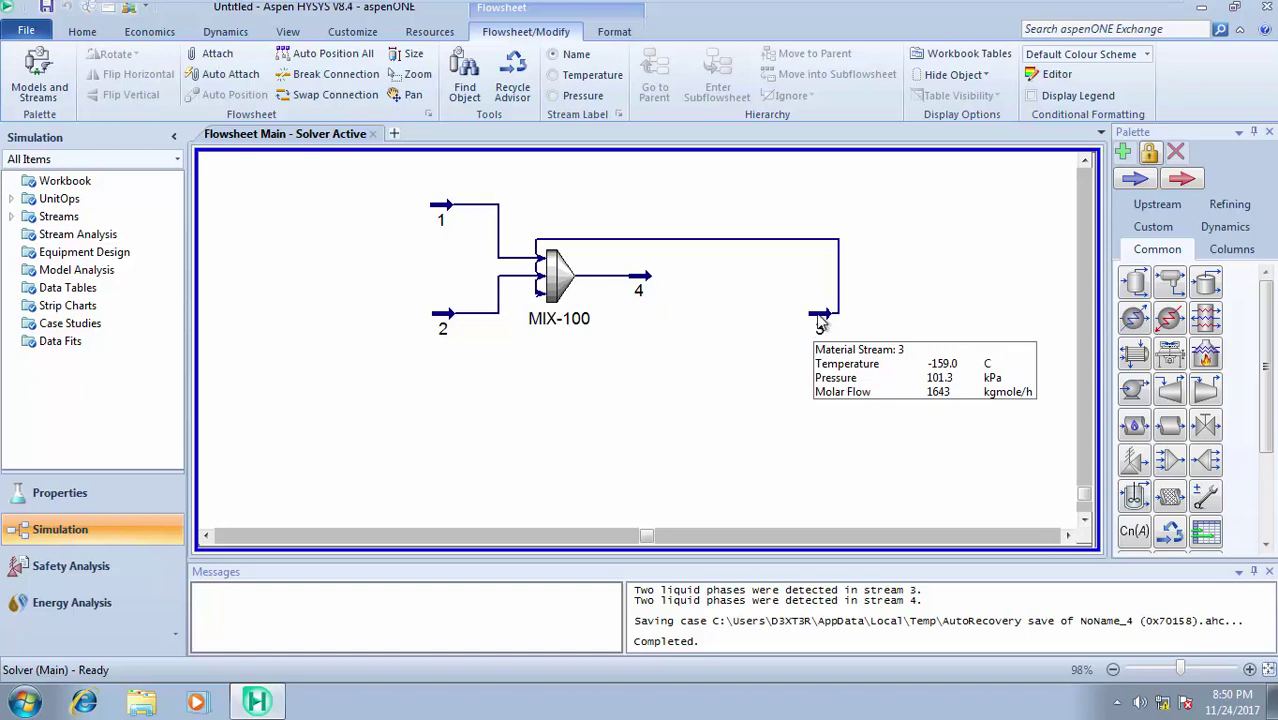
left_click_drag(818, 330, 384, 254)
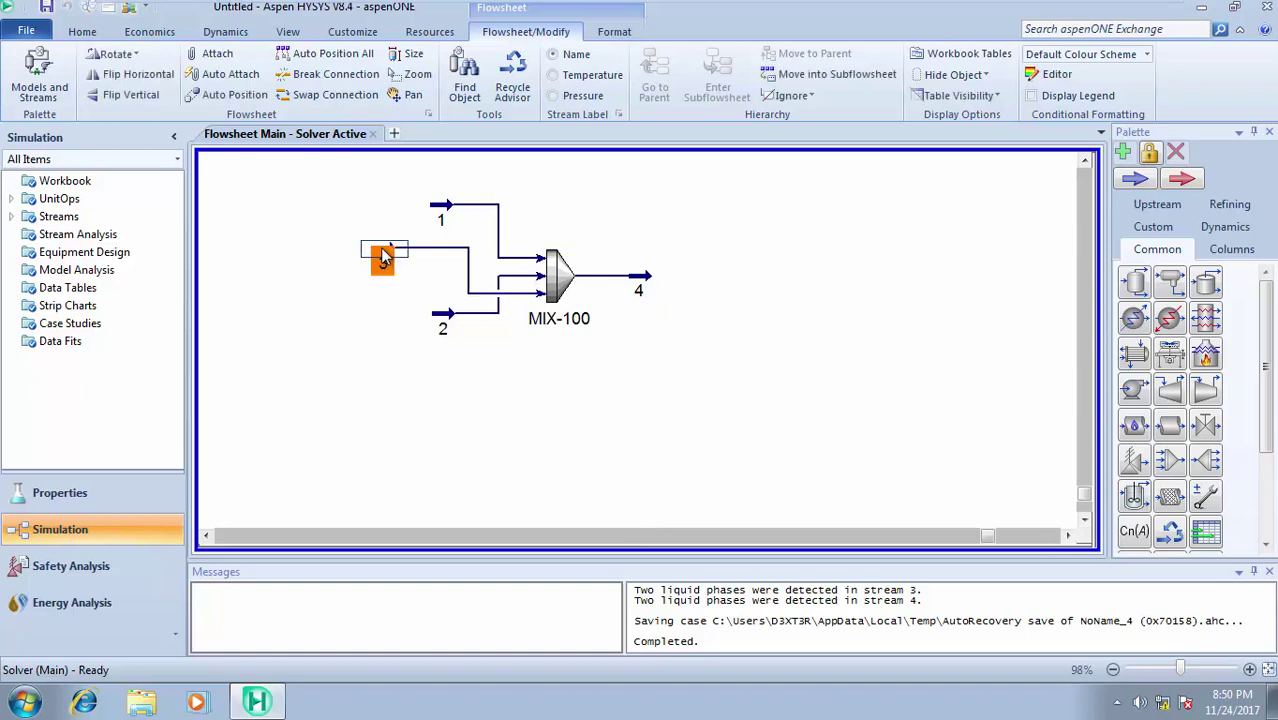
left_click_drag(443, 325, 362, 338)
left_click_drag(455, 246, 325, 288)
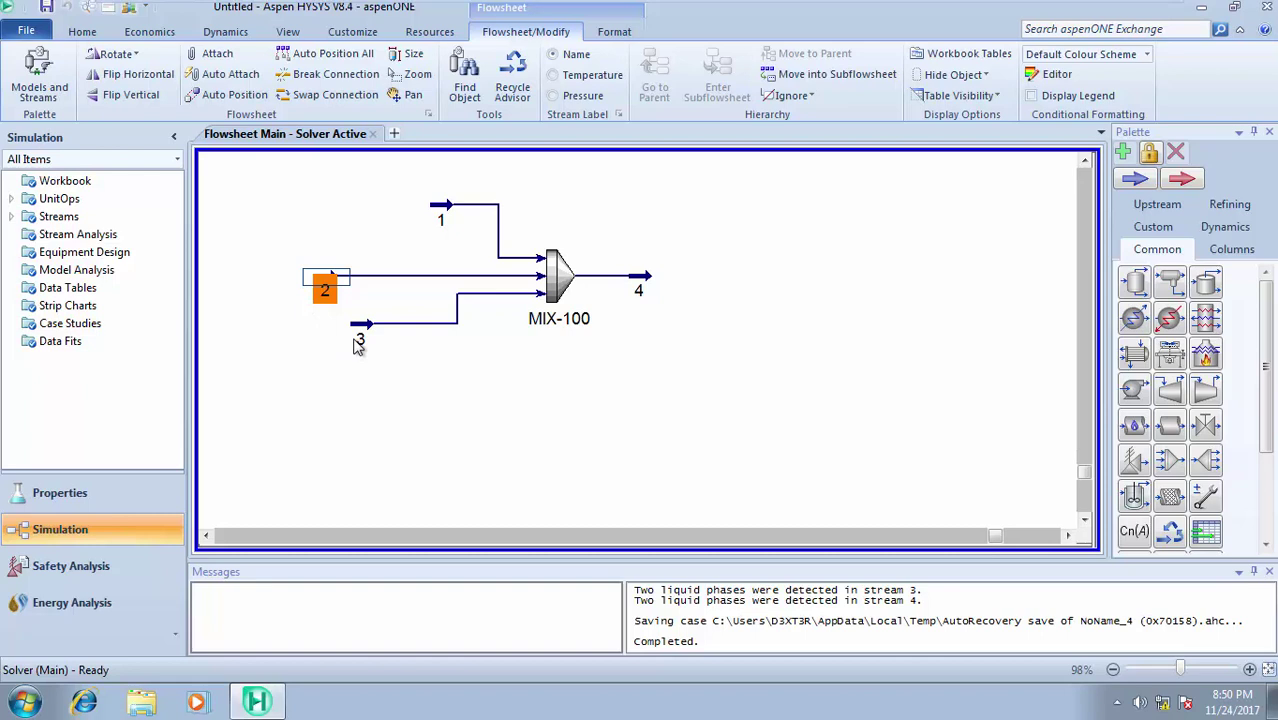
left_click_drag(357, 343, 323, 307)
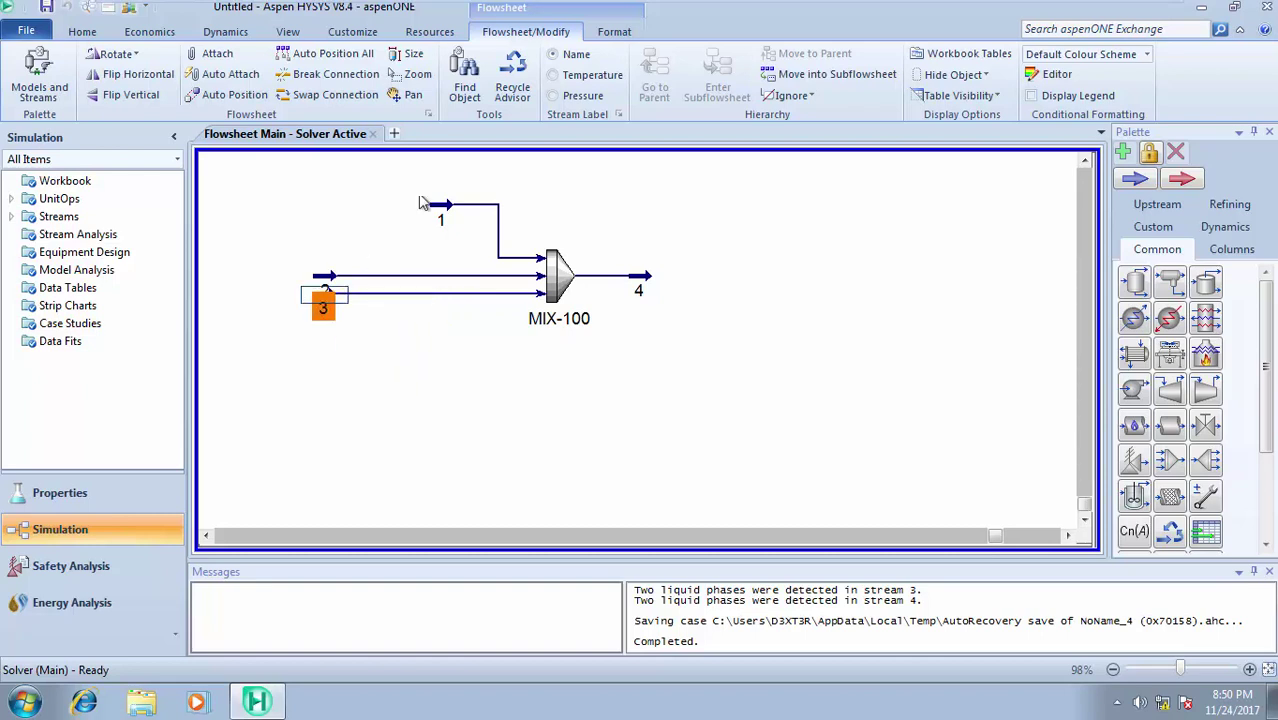
left_click_drag(440, 205, 362, 258)
left_click(725, 236)
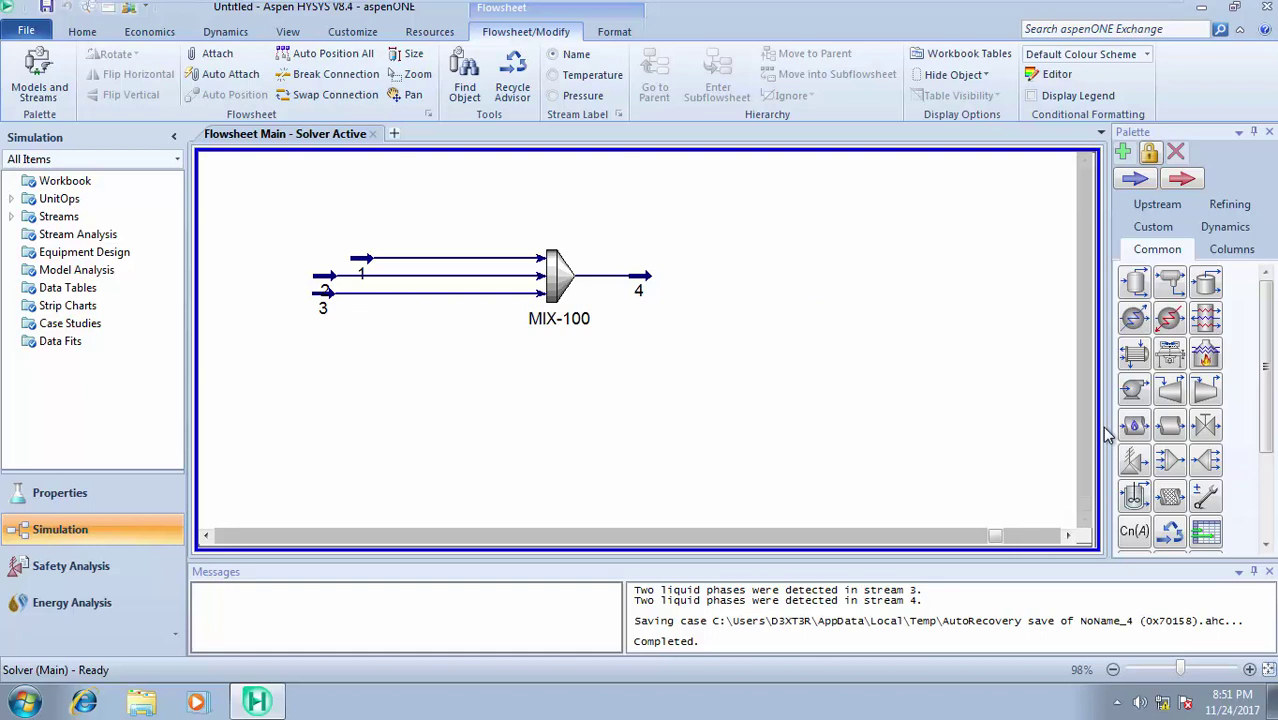
- Place a Tee right of MIX-100 and bring up TEE-100's connections page
left_click(1205, 460)
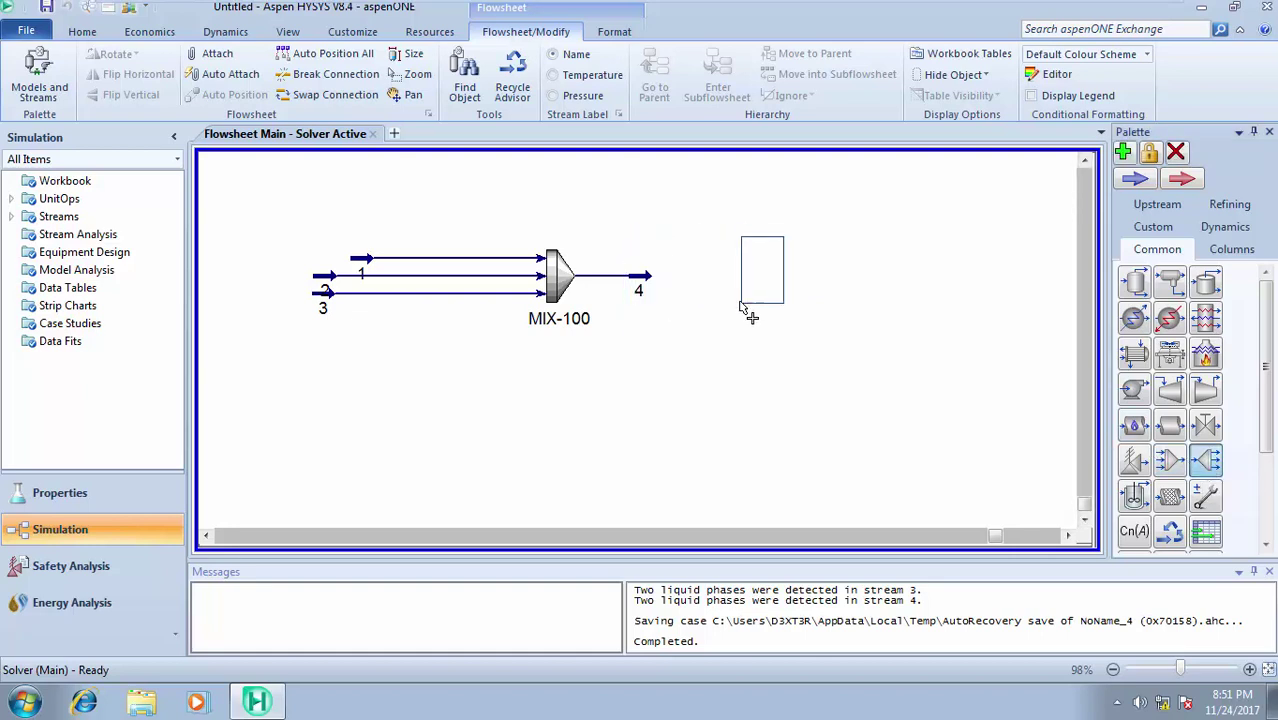
left_click(741, 304)
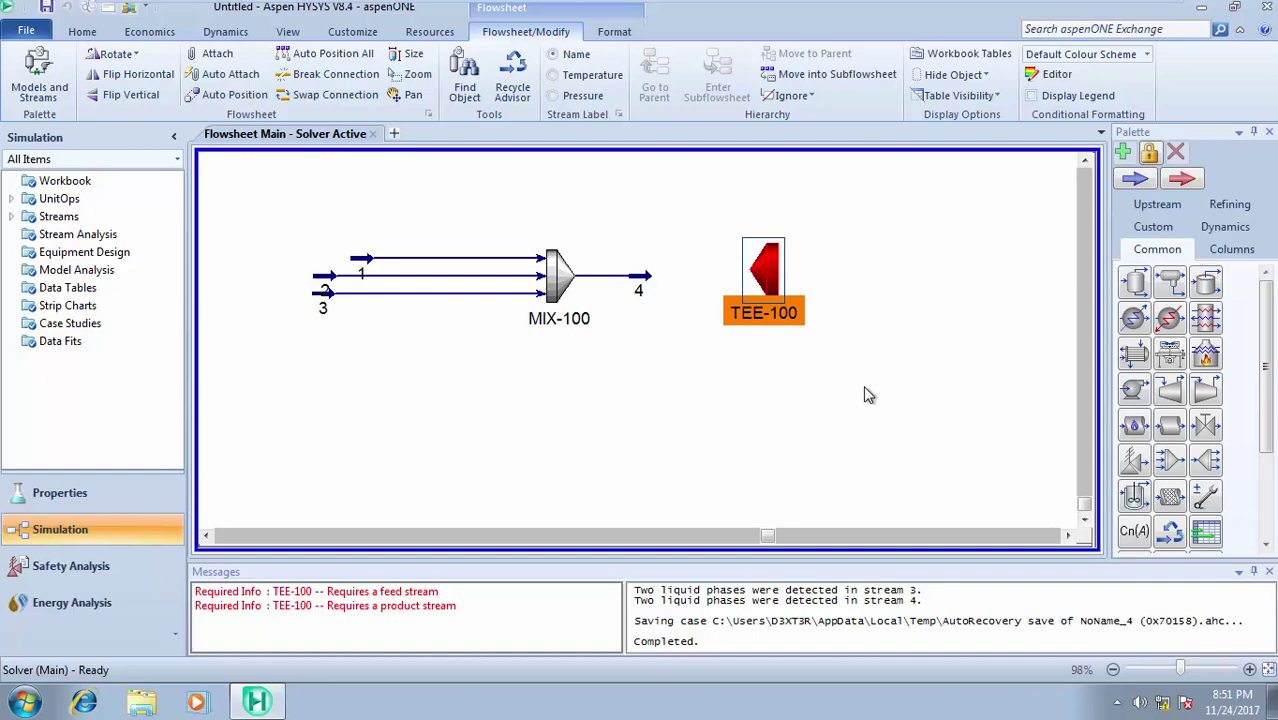
double_click(765, 282)
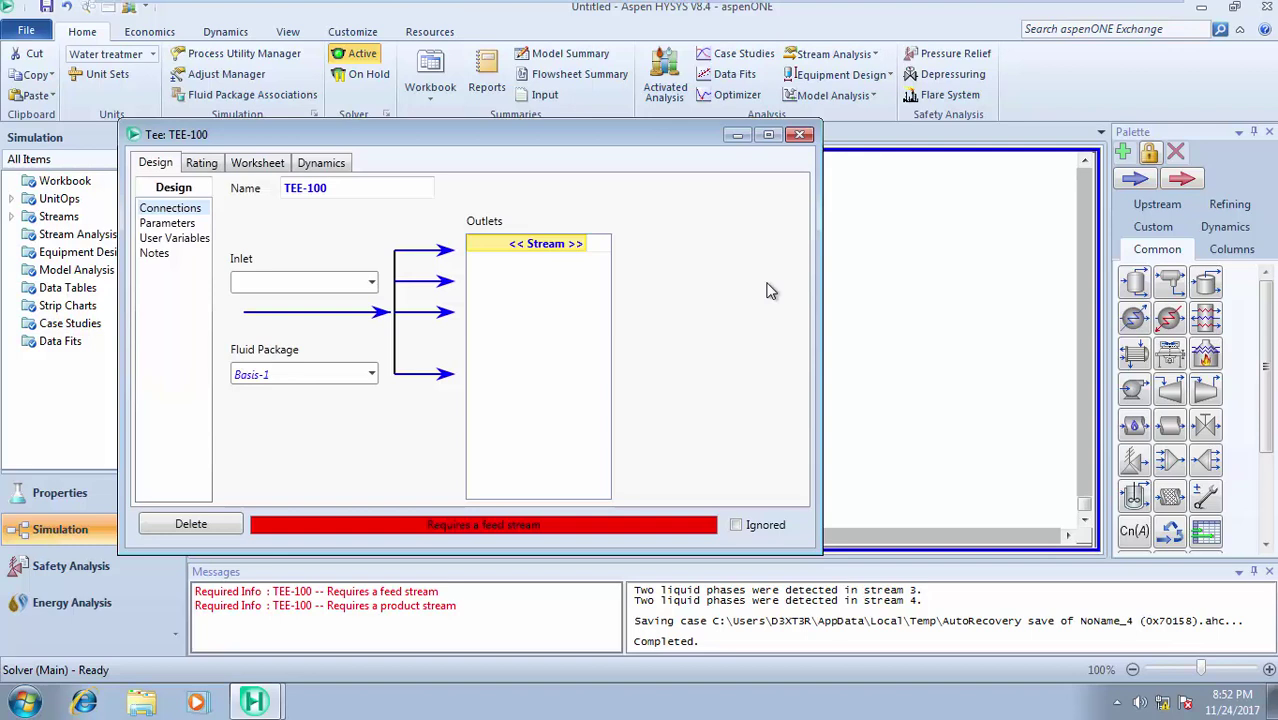
- Connect stream 4 as TEE-100's inlet with new outlet streams 5 and 6
left_click(371, 282)
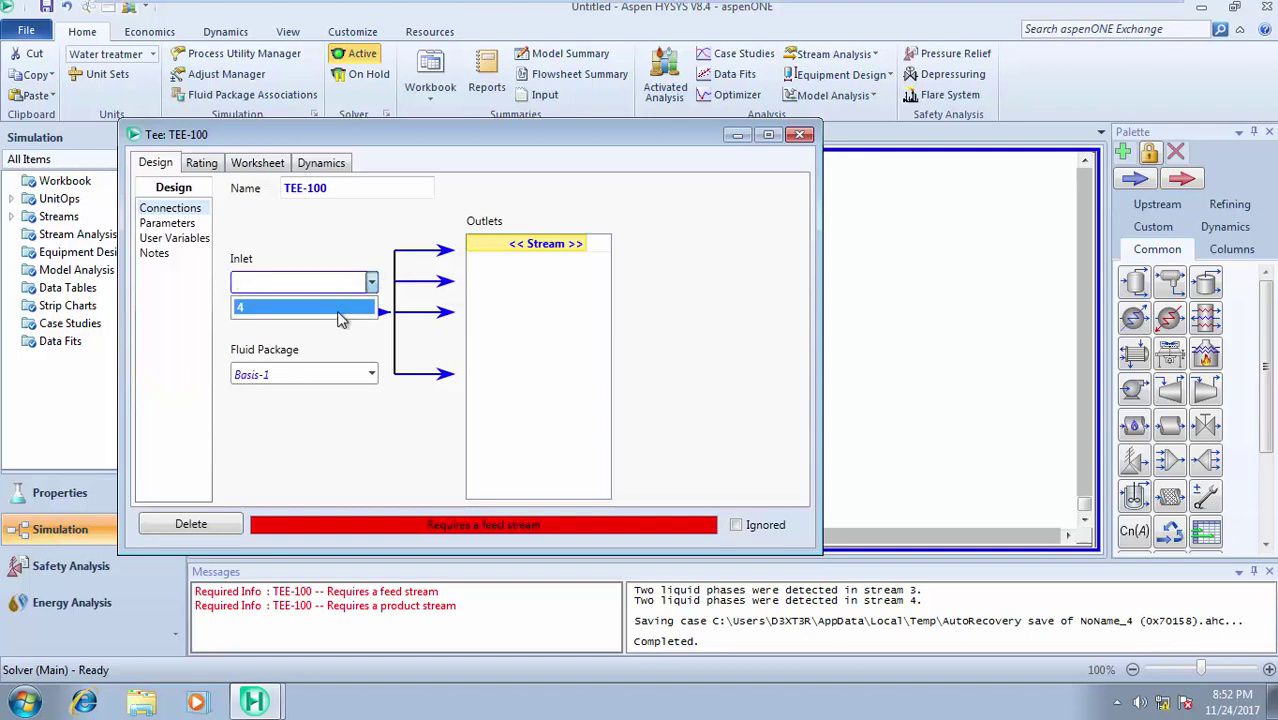
left_click(339, 313)
left_click(582, 246)
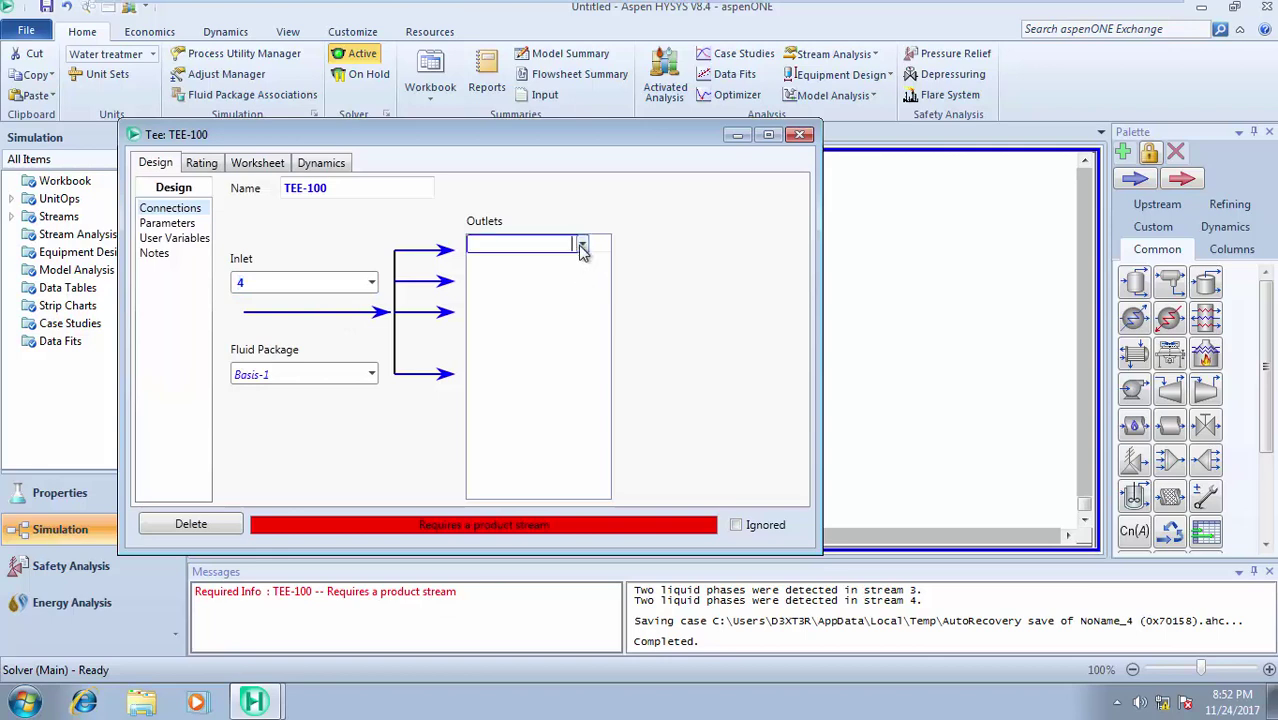
left_click(582, 246)
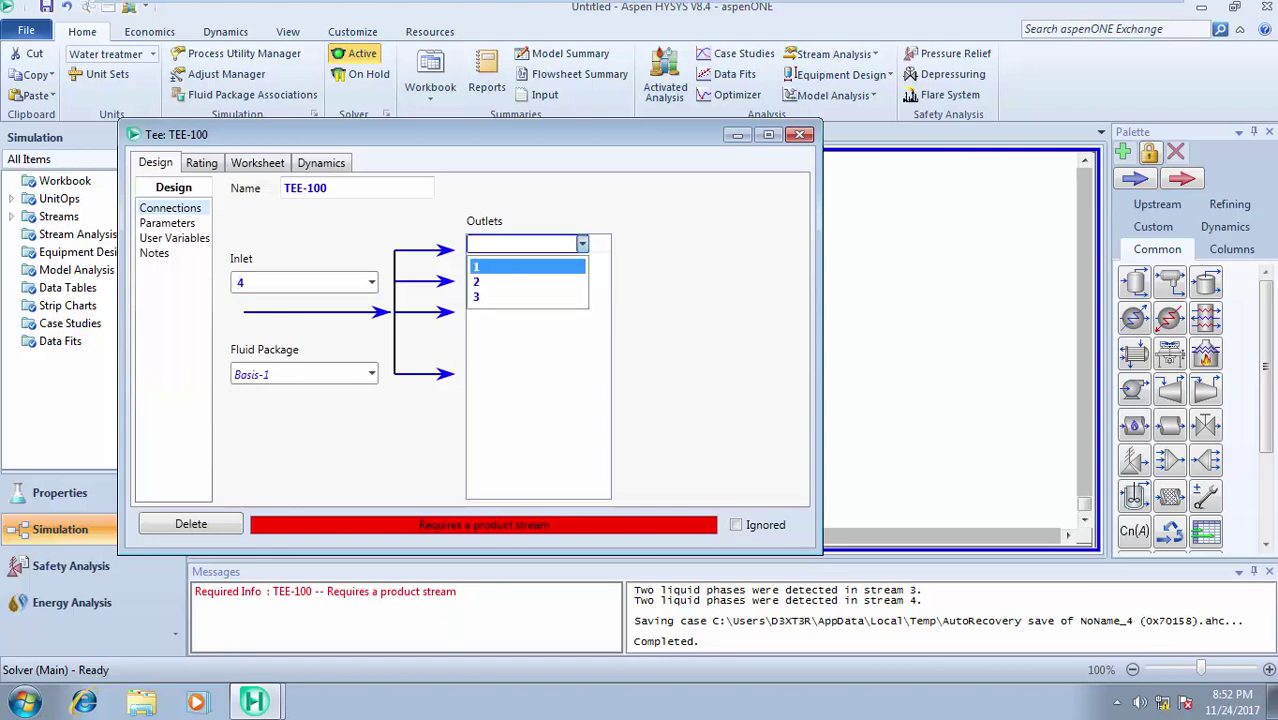
type("5")
key("Return")
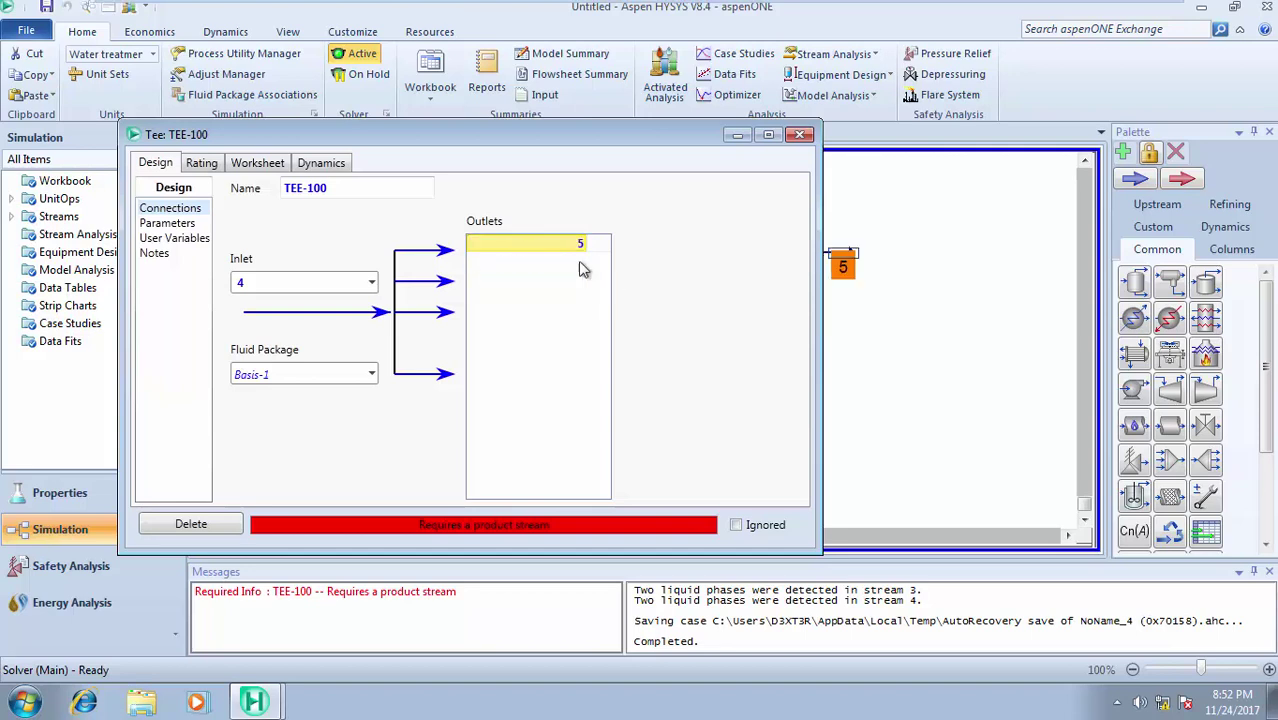
left_click(581, 261)
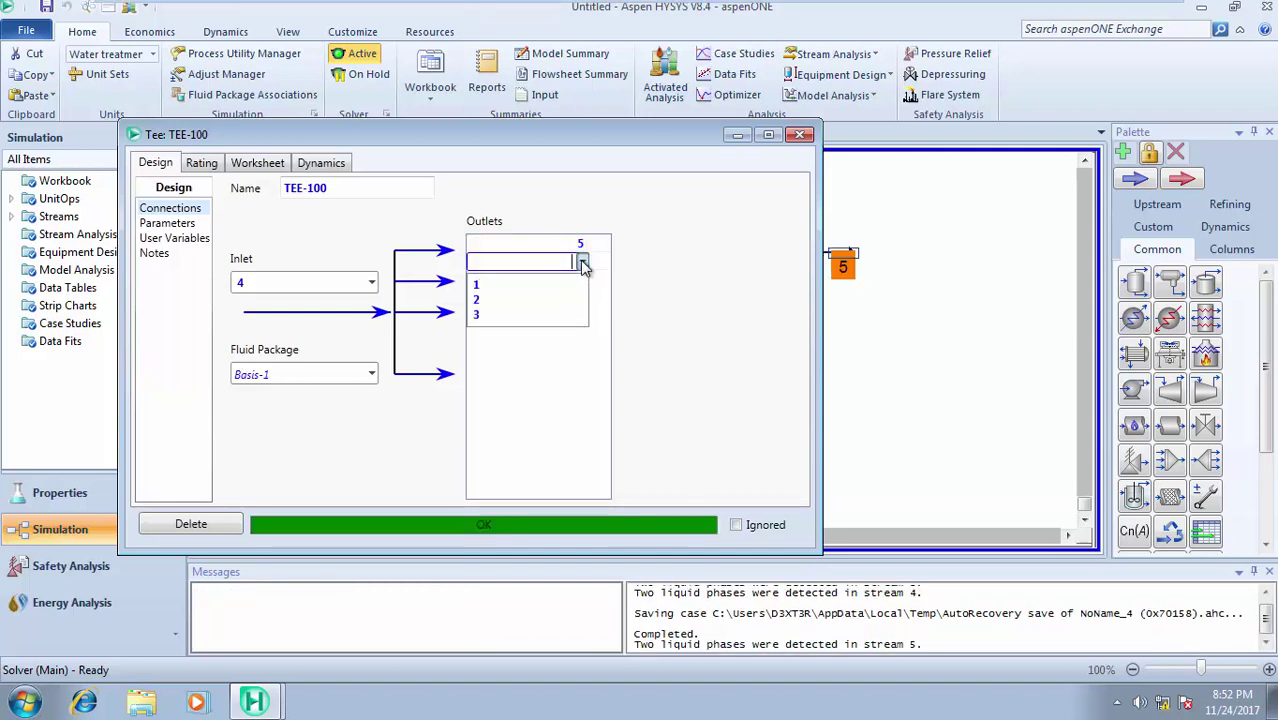
left_click(559, 261)
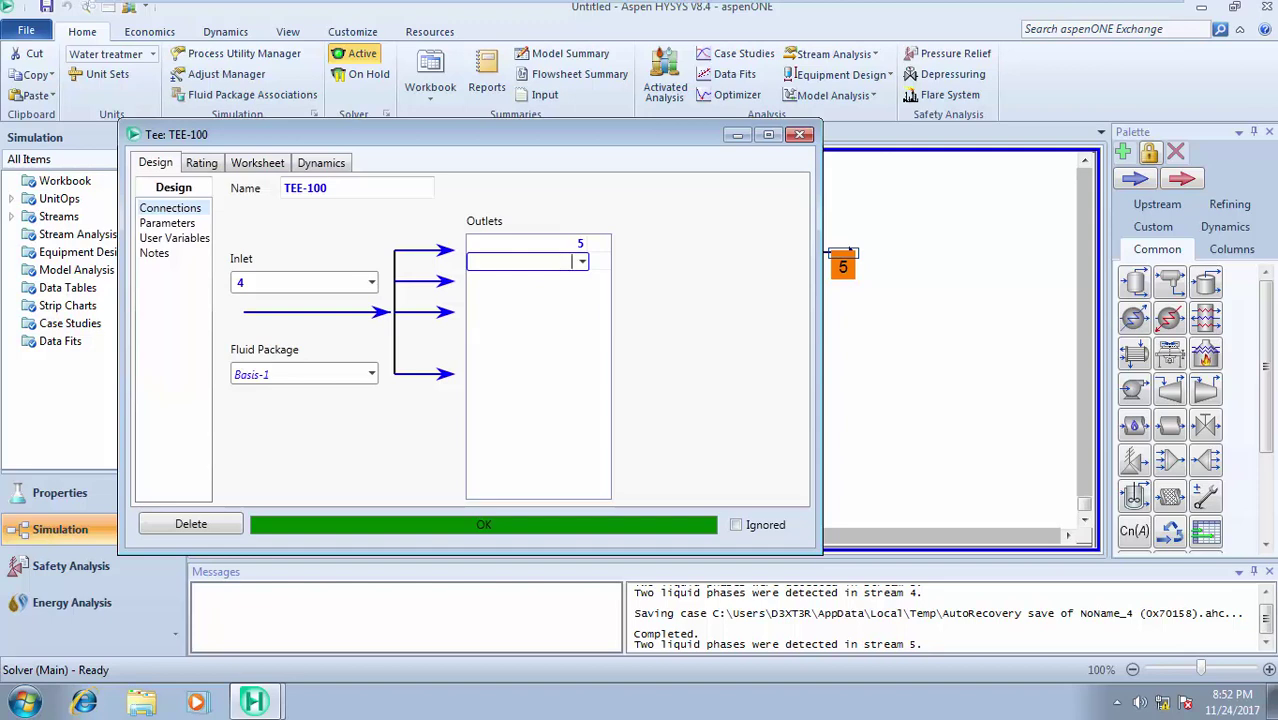
type("6")
key("Return")
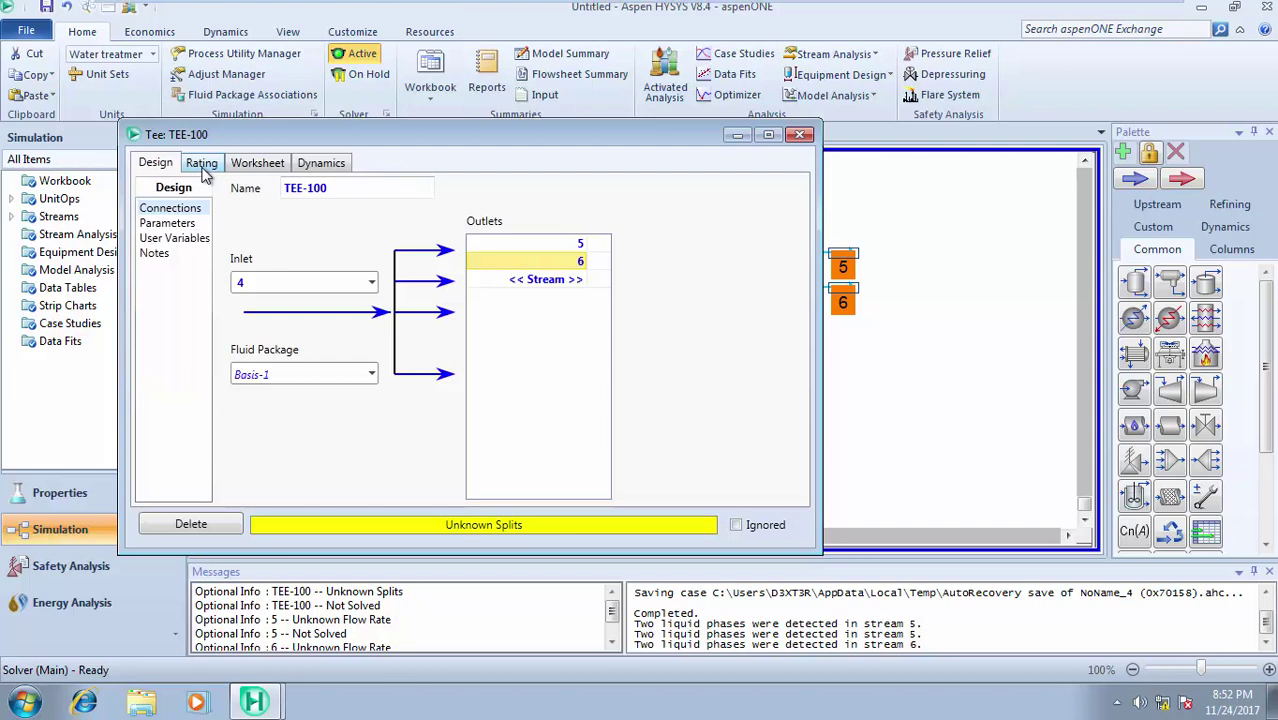
- Go to TEE-100's Design Parameters page showing the split flow ratios
left_click(203, 166)
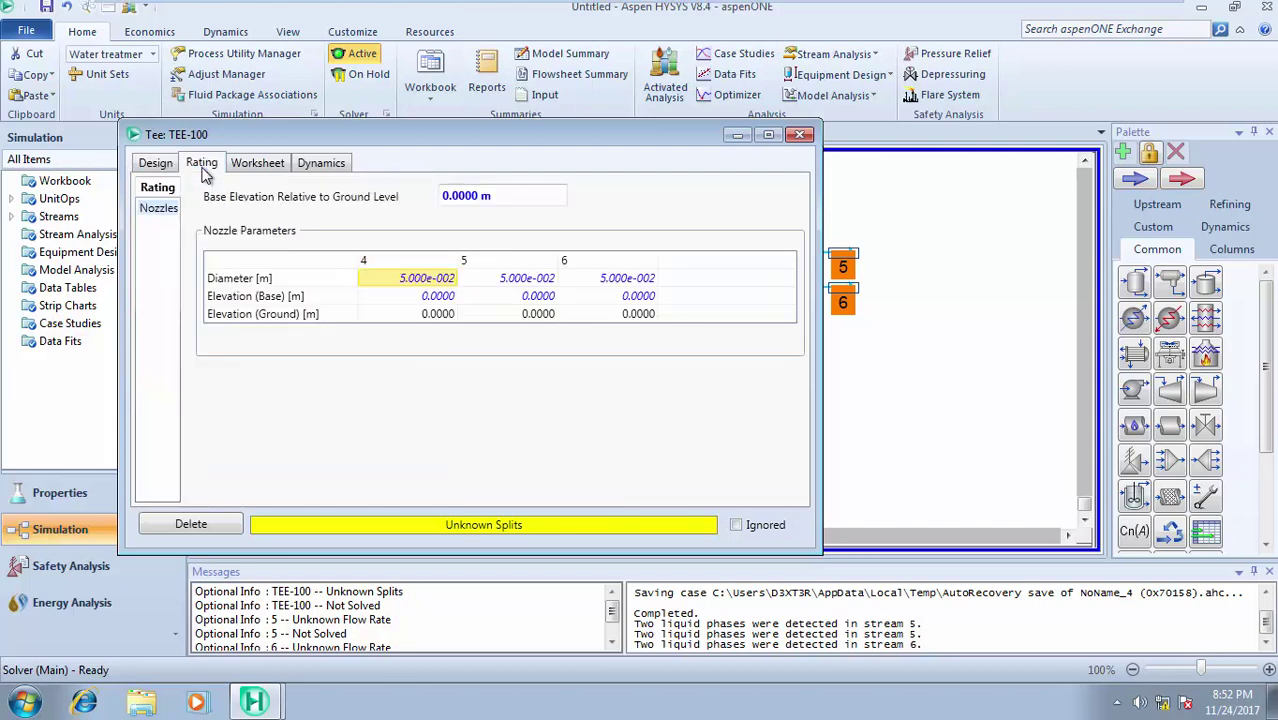
left_click(172, 166)
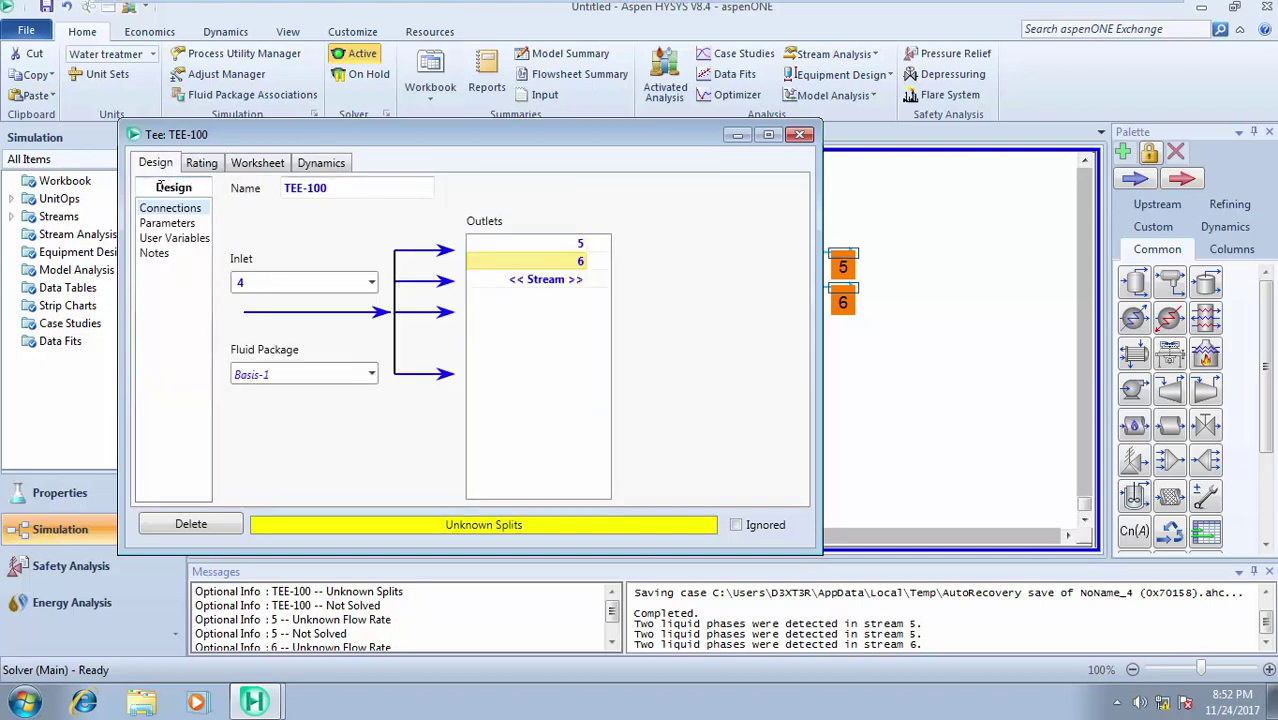
left_click(166, 225)
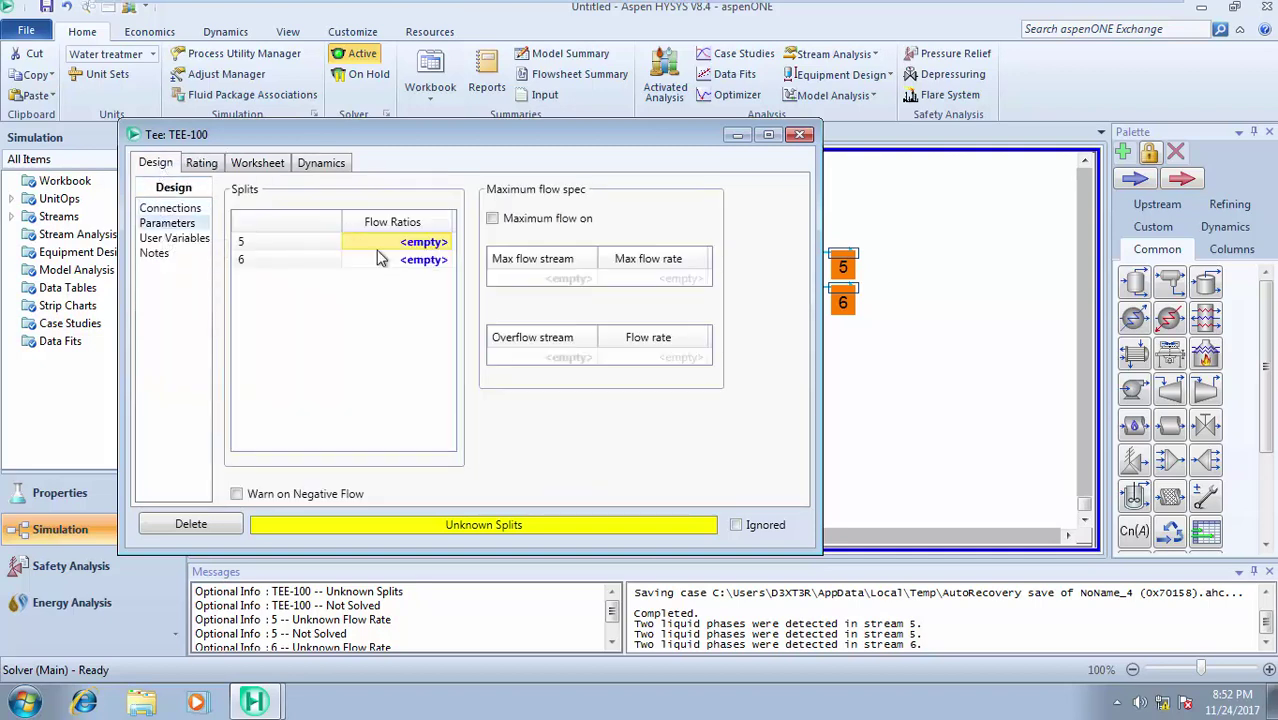
- Give stream 5 a 0.7 flow ratio, leaving 0.3 for stream 6, and close TEE-100
left_click(408, 245)
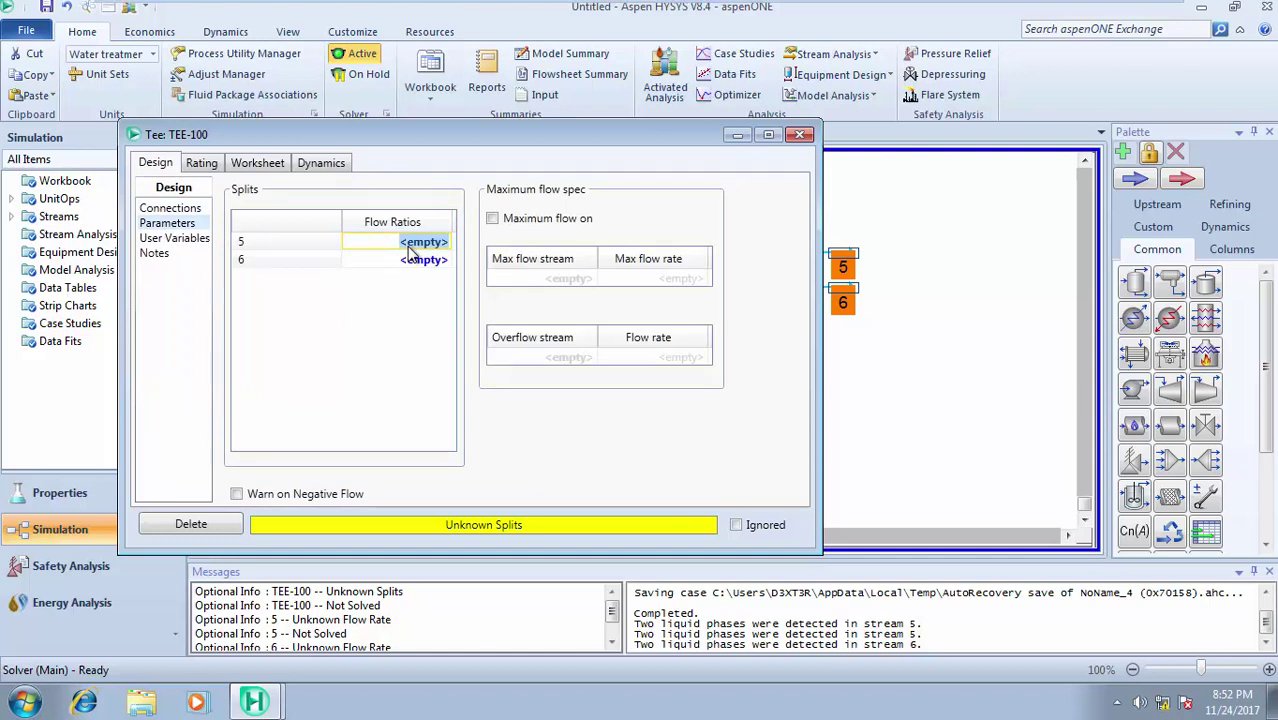
type("0.")
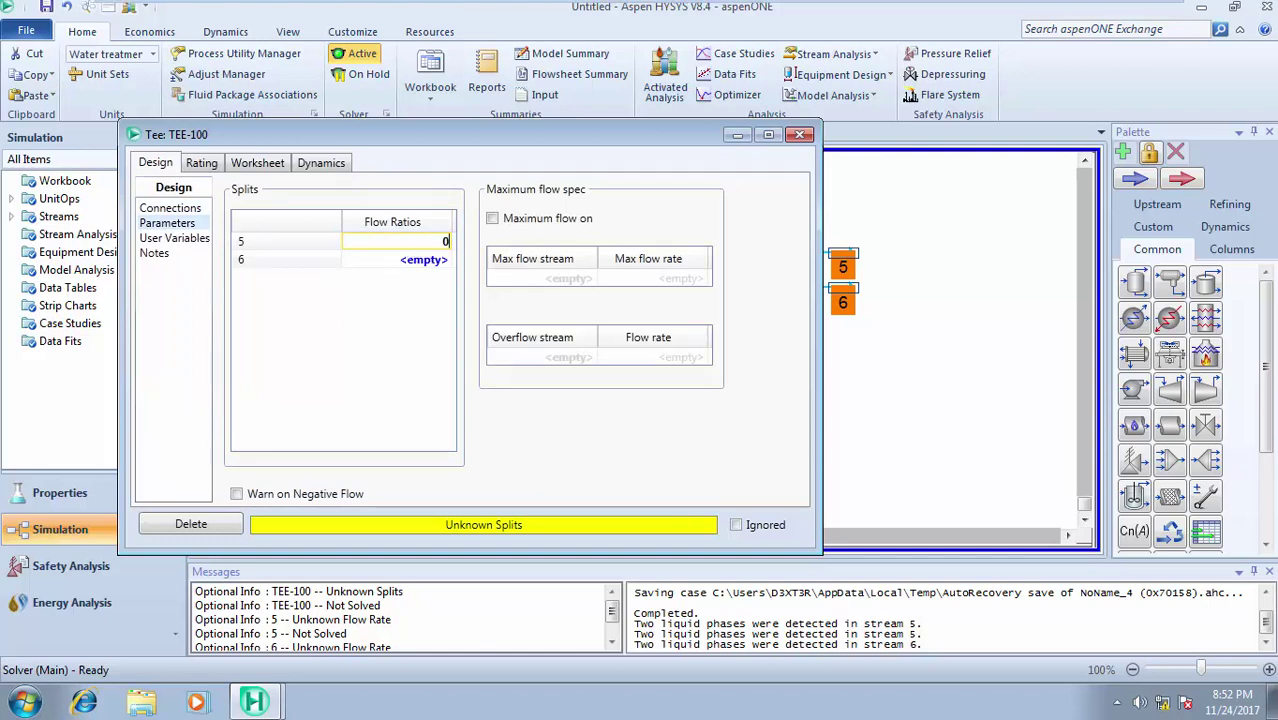
type("7")
key("Return")
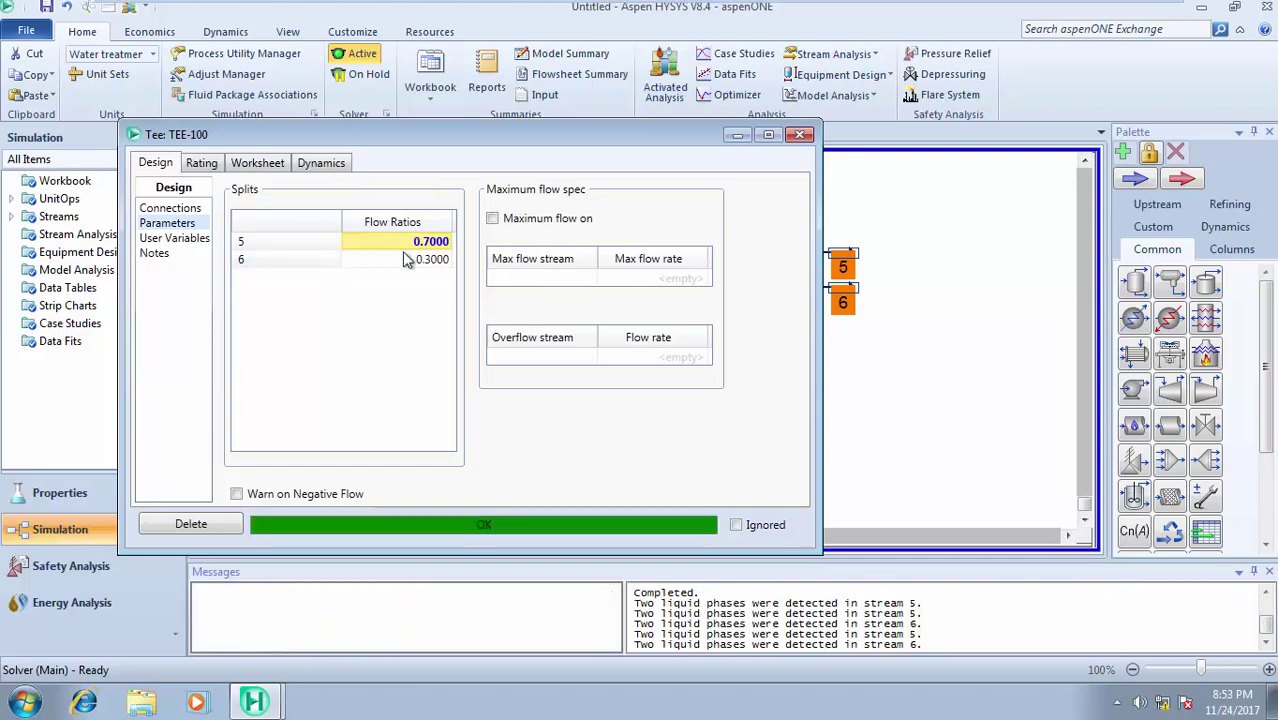
left_click(799, 135)
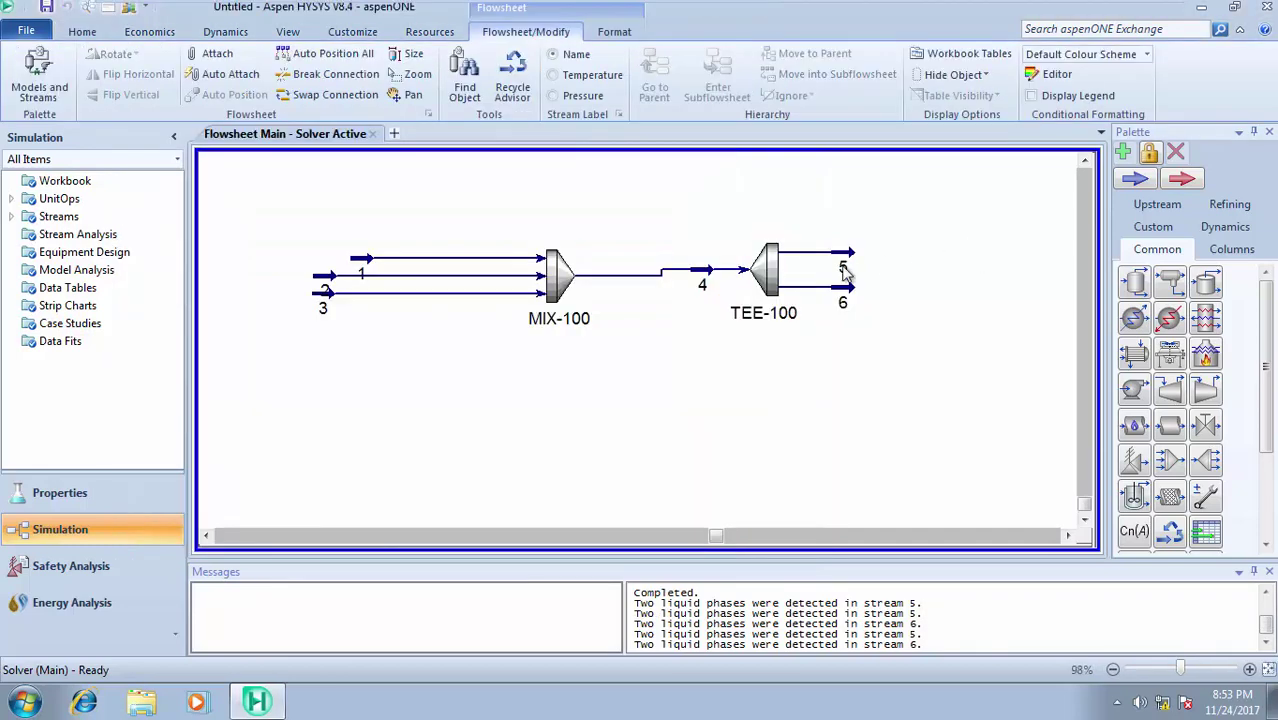
- Place tank V-100 on the flowsheet and feed it with stream 5
left_click_drag(1207, 287, 940, 232)
double_click(940, 232)
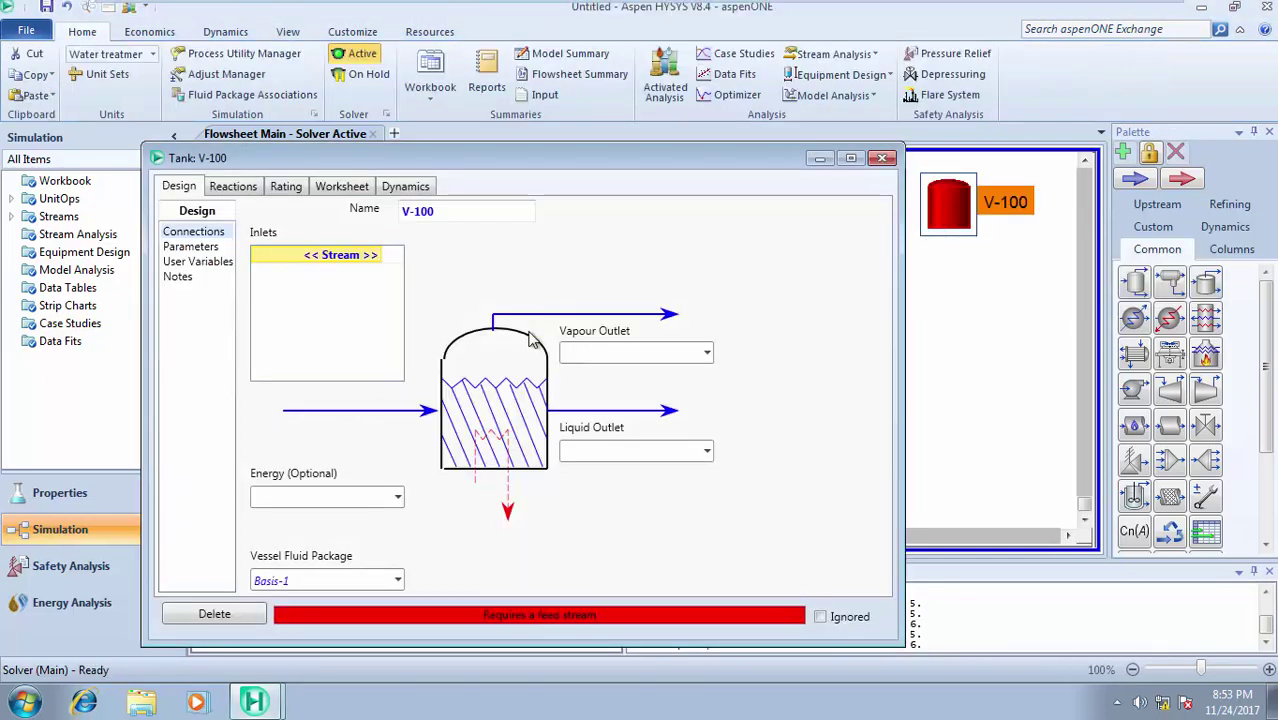
left_click(372, 258)
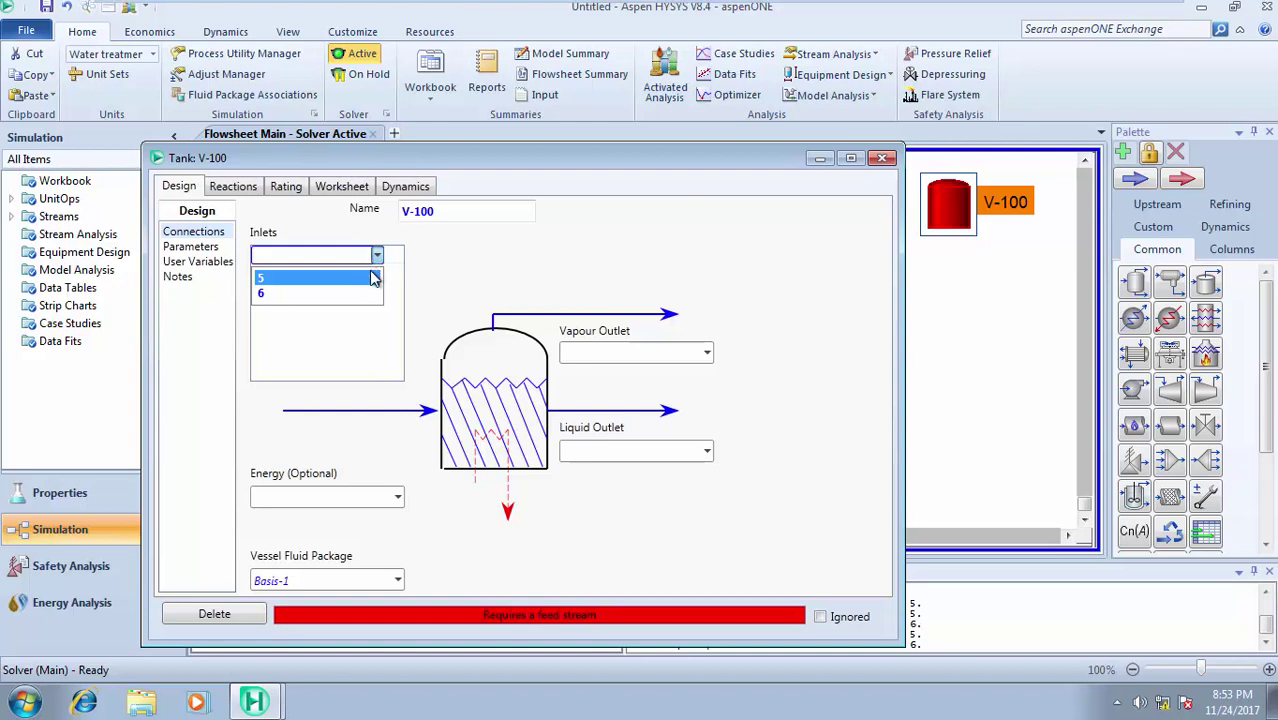
left_click(368, 278)
- Name V-100's vapour outlet stream 7 and liquid outlet stream 8
left_click(615, 353)
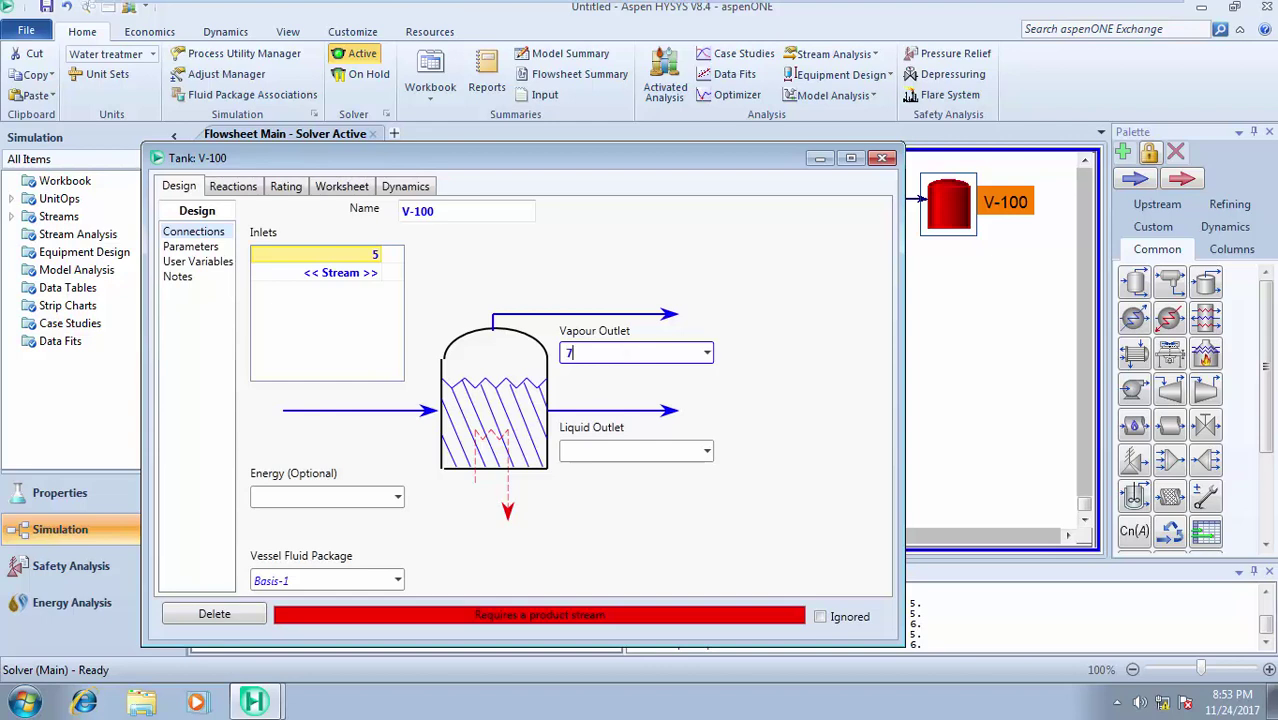
key("Return")
left_click(627, 451)
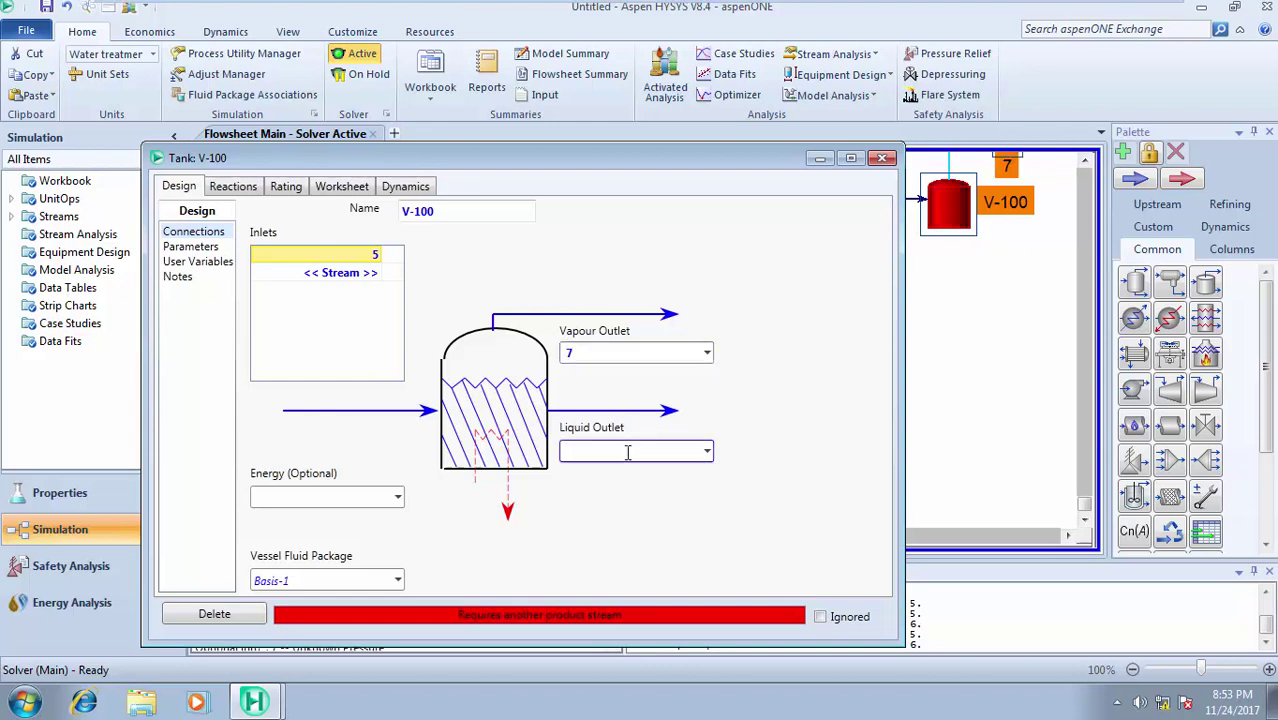
key("Return")
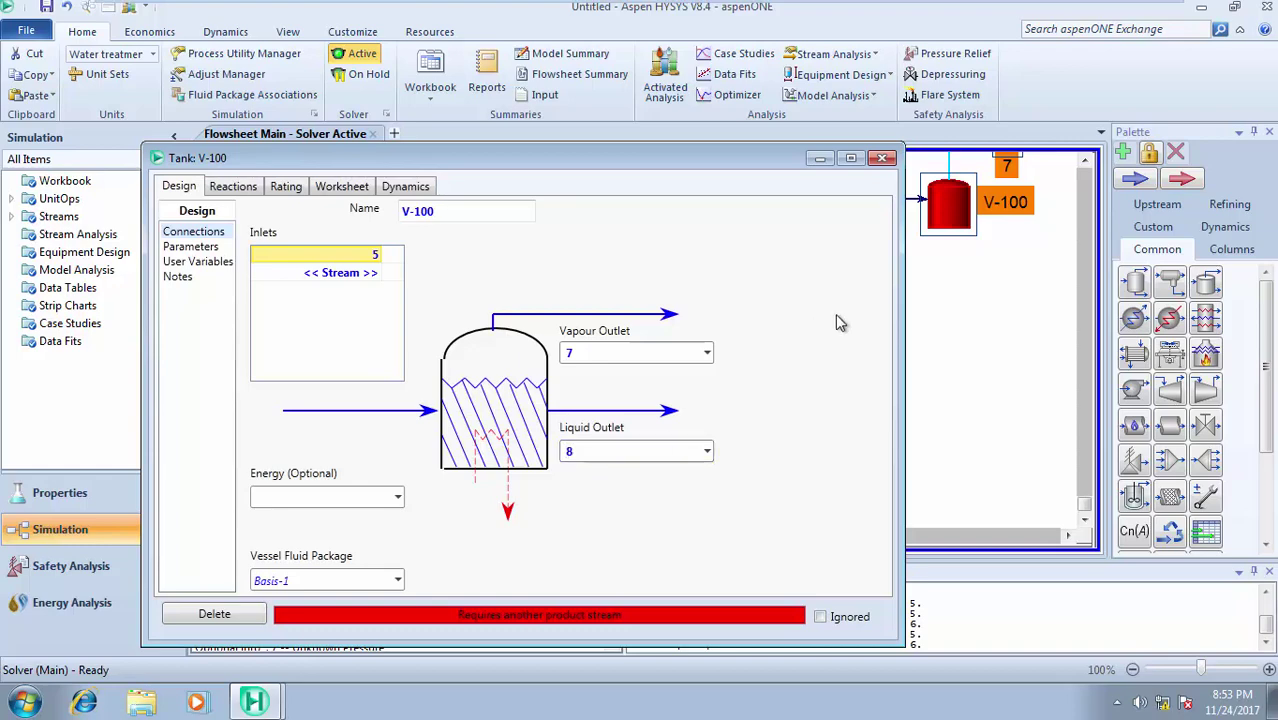
left_click(882, 158)
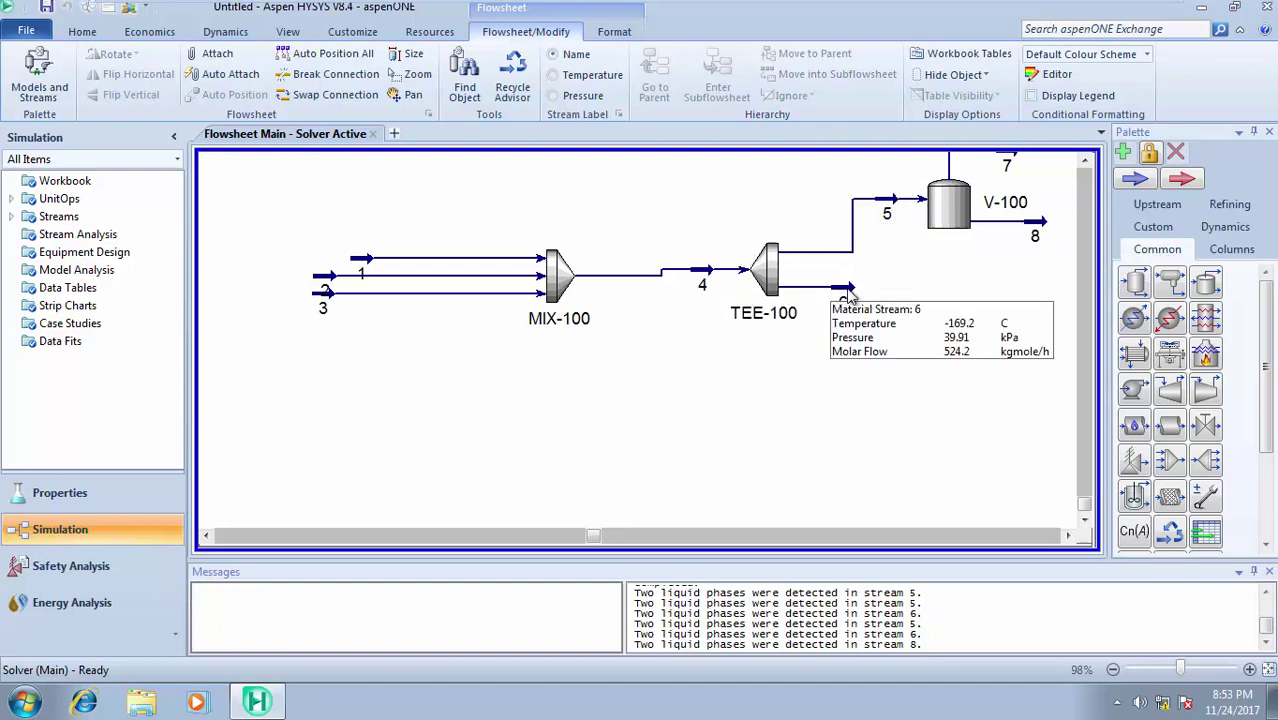
- Drag stream 6 down below TEE-100 on the flowsheet
left_click_drag(840, 291, 884, 376)
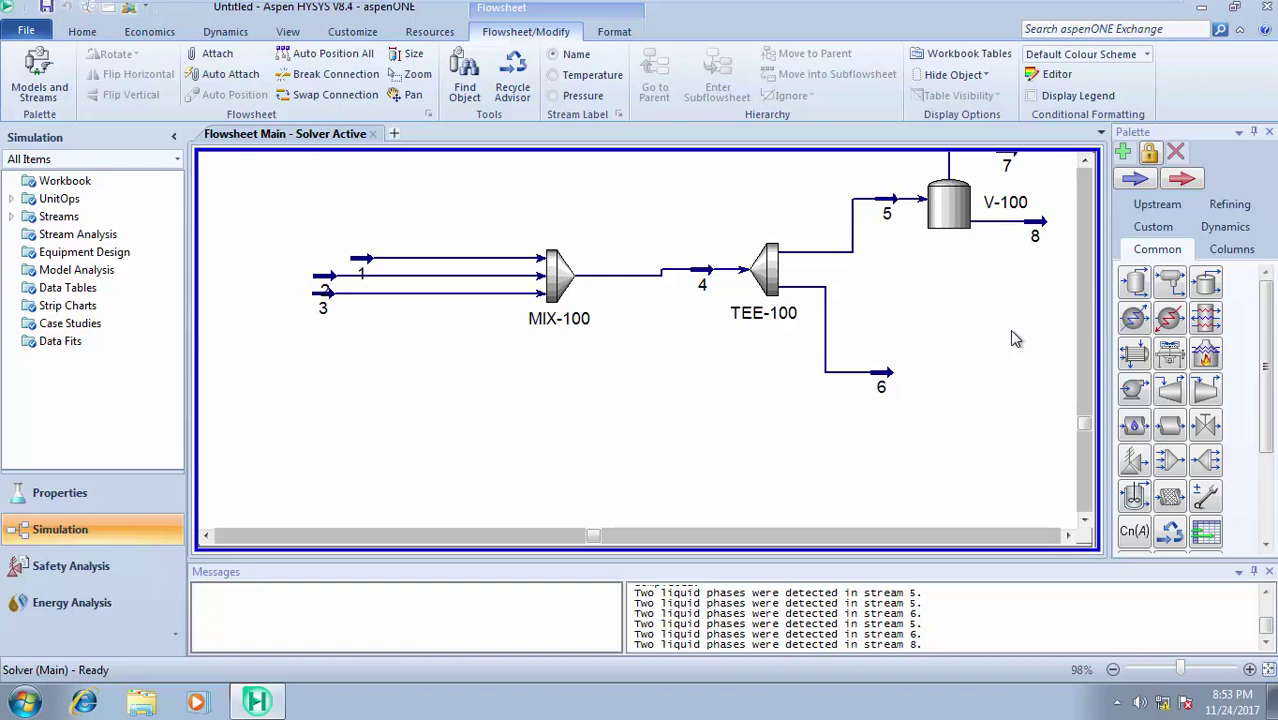
double_click(765, 270)
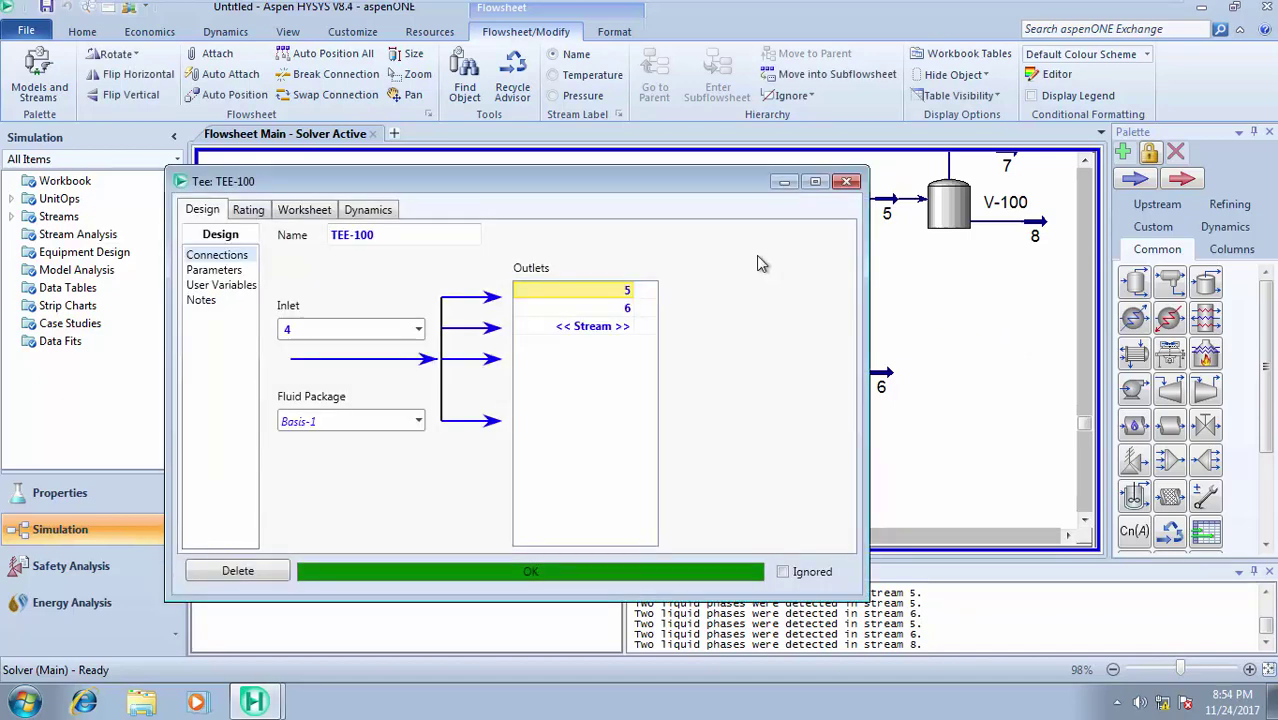
left_click(242, 270)
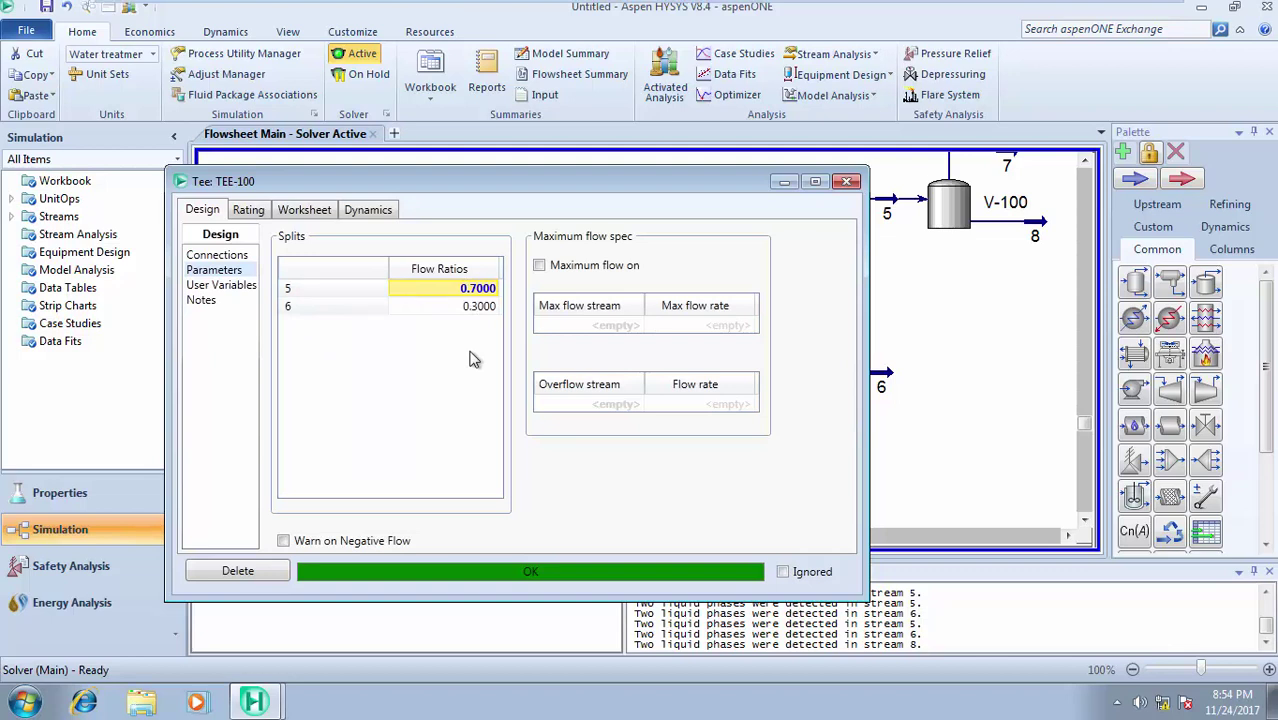
left_click(850, 186)
left_click(968, 353)
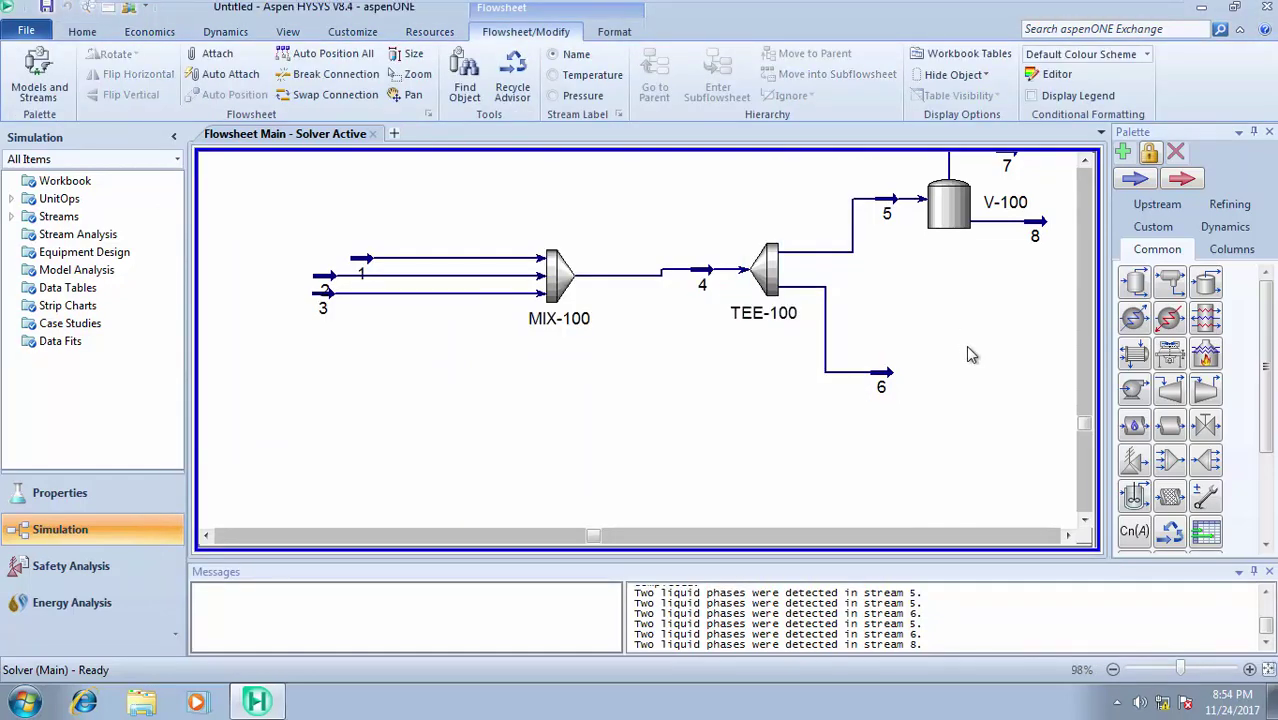
- Place a control valve, VLV-100, on the flowsheet and zoom to fit
left_click(1208, 438)
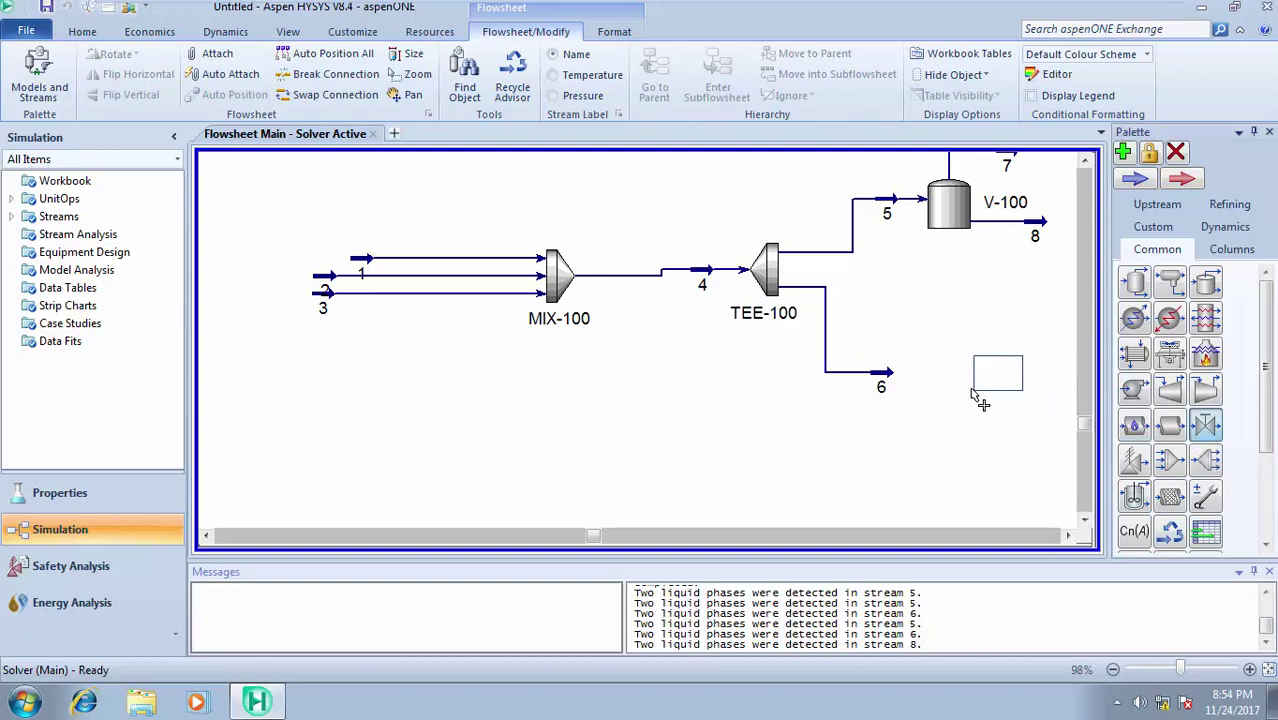
left_click(984, 379)
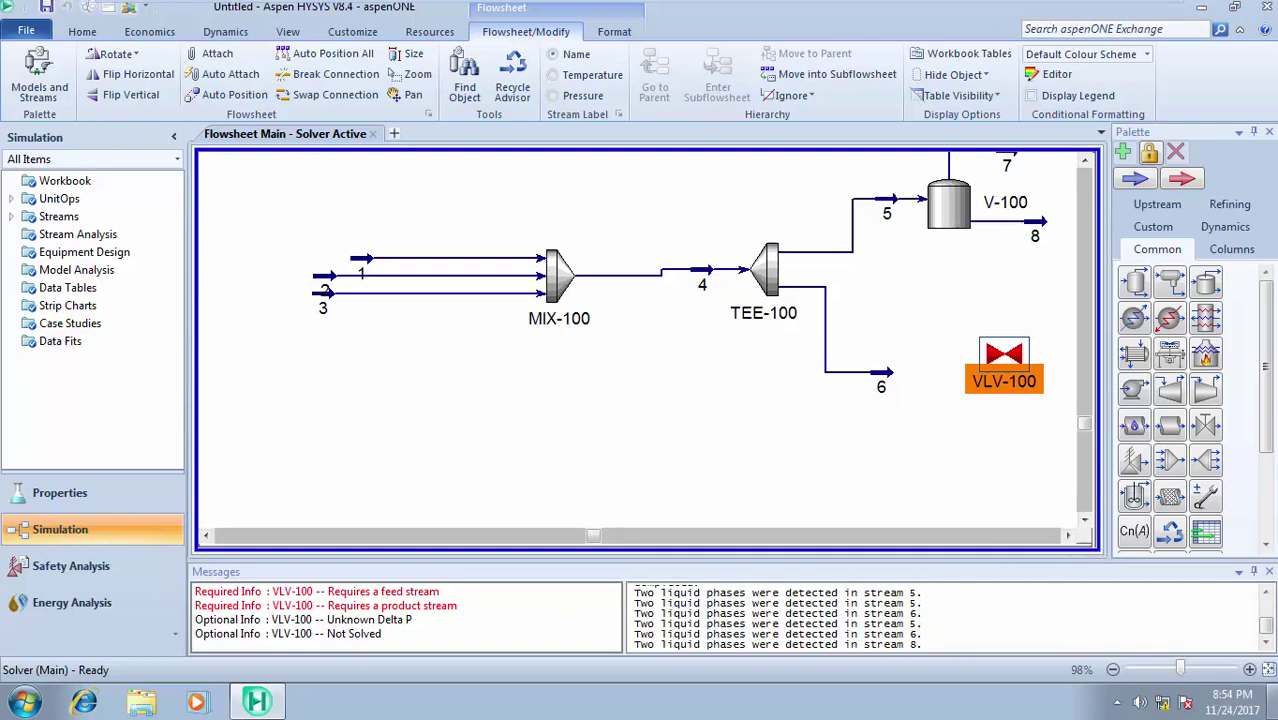
left_click(1269, 670)
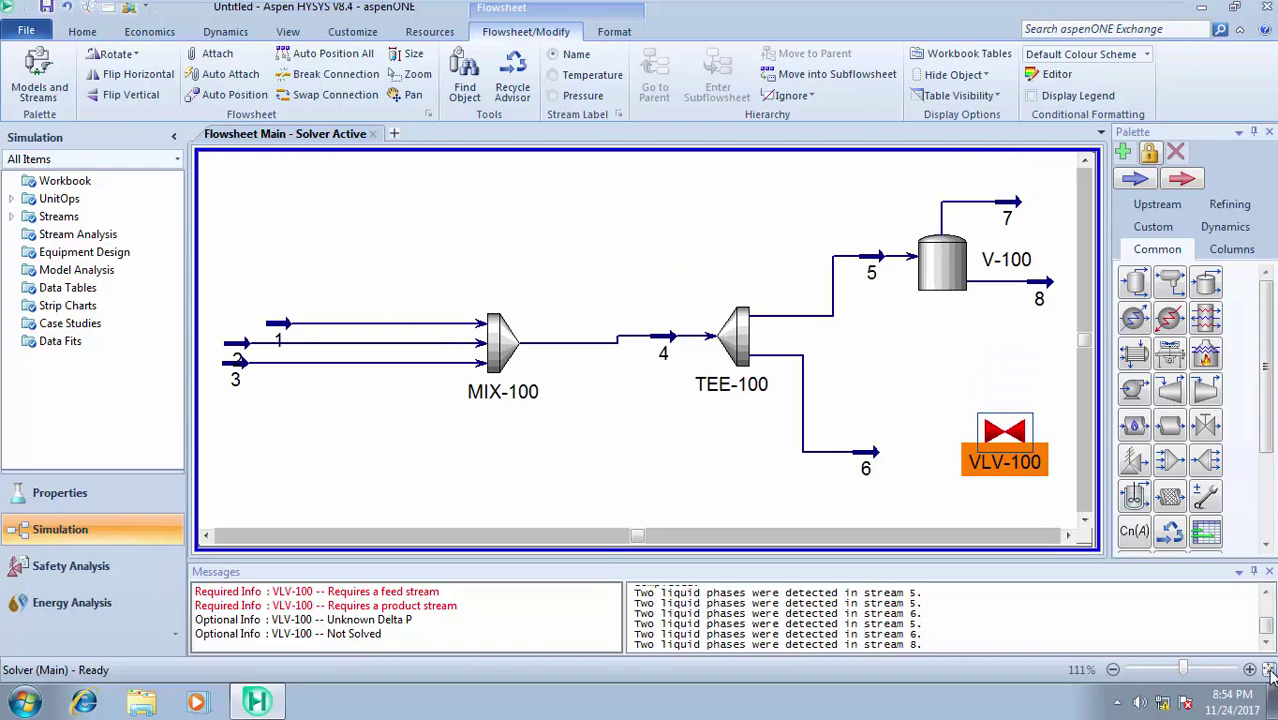
left_click(1068, 536)
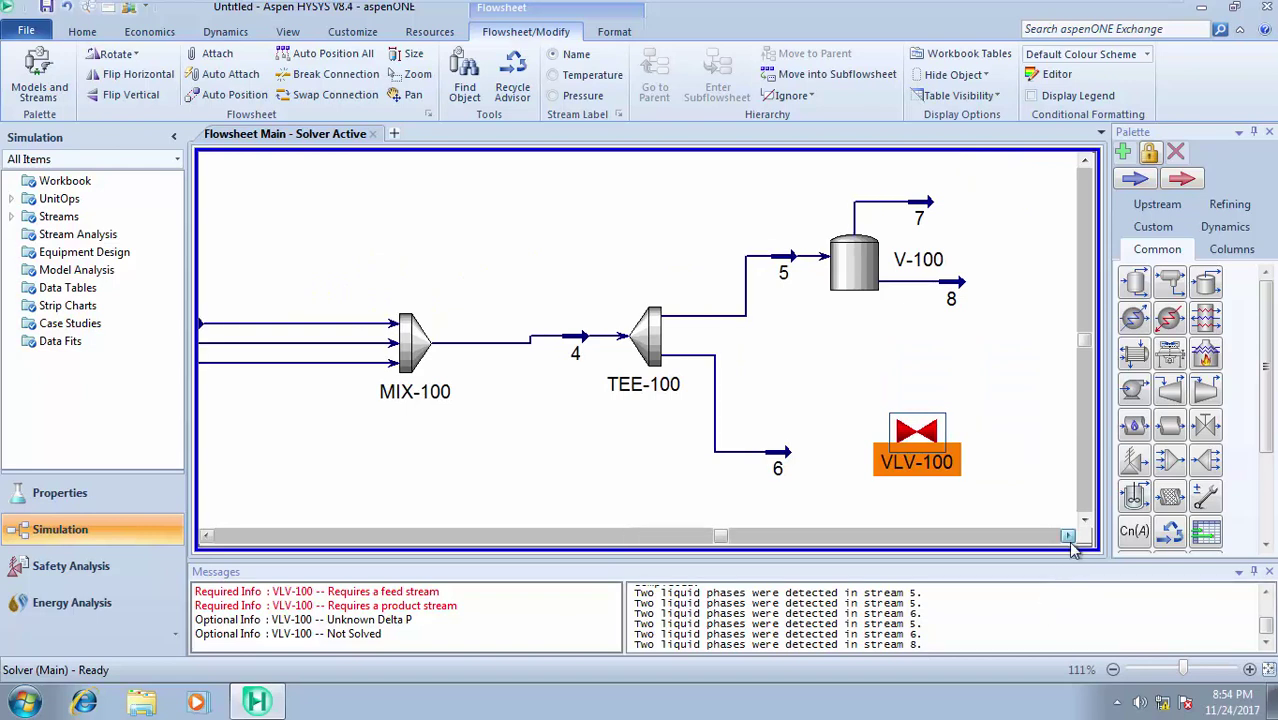
left_click(1068, 536)
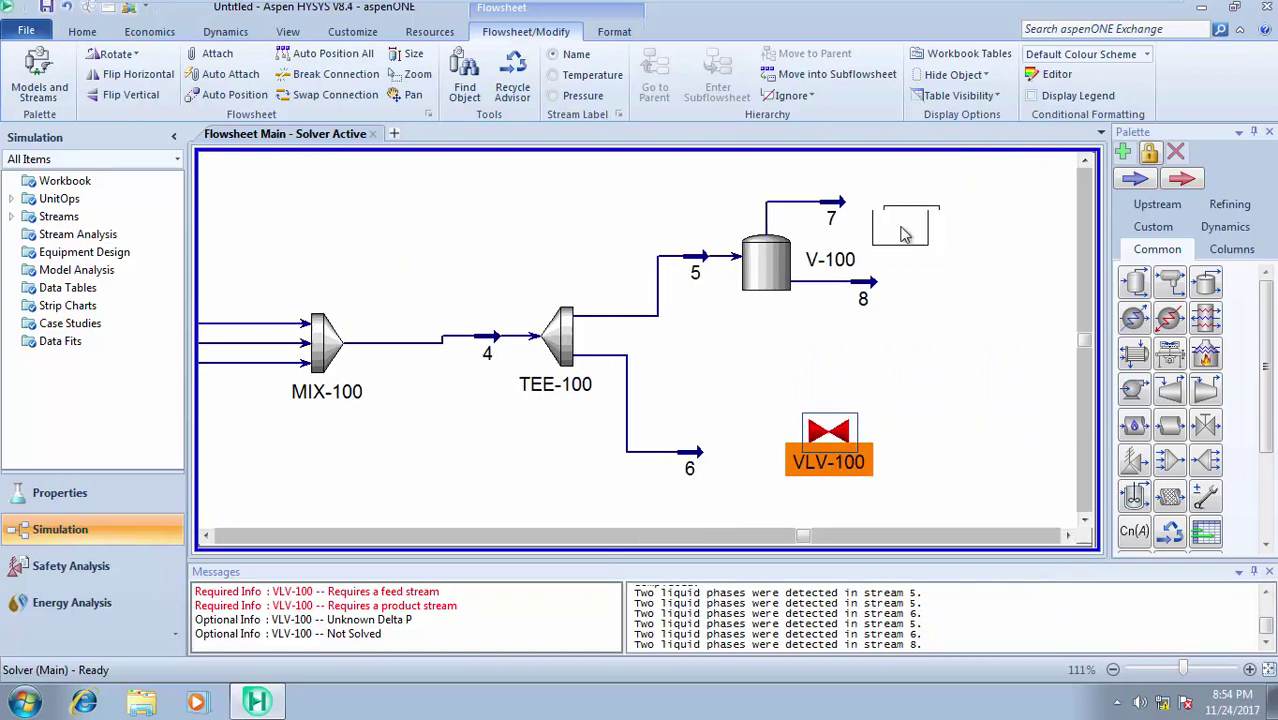
- Move VLV-100 up beside stream 7 and briefly check stream 7's properties
left_click_drag(829, 435, 908, 203)
left_click(951, 322)
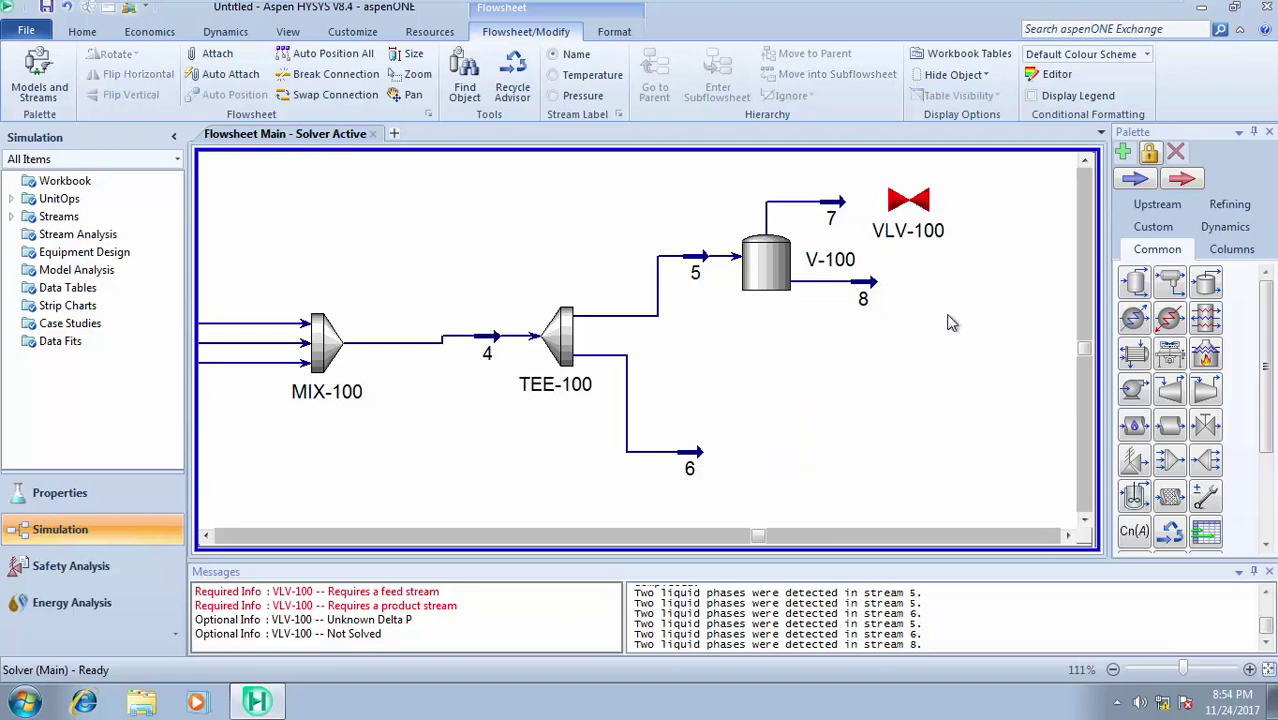
double_click(833, 210)
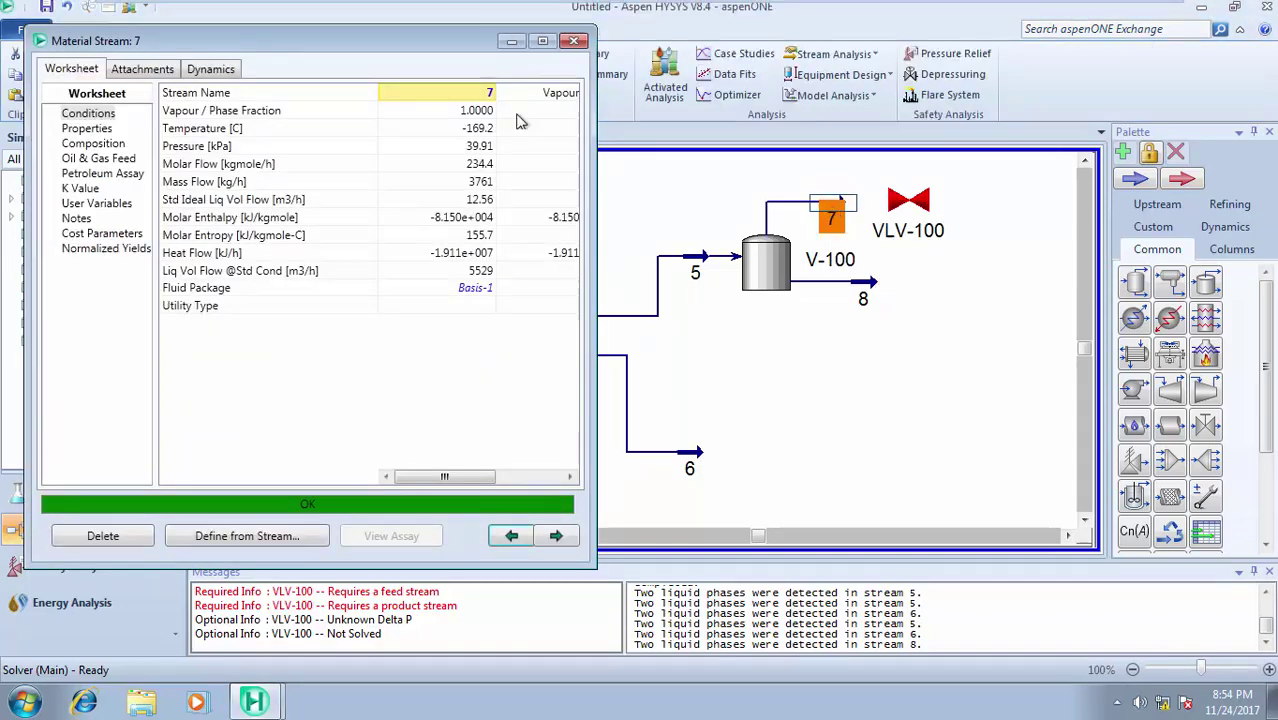
left_click(573, 40)
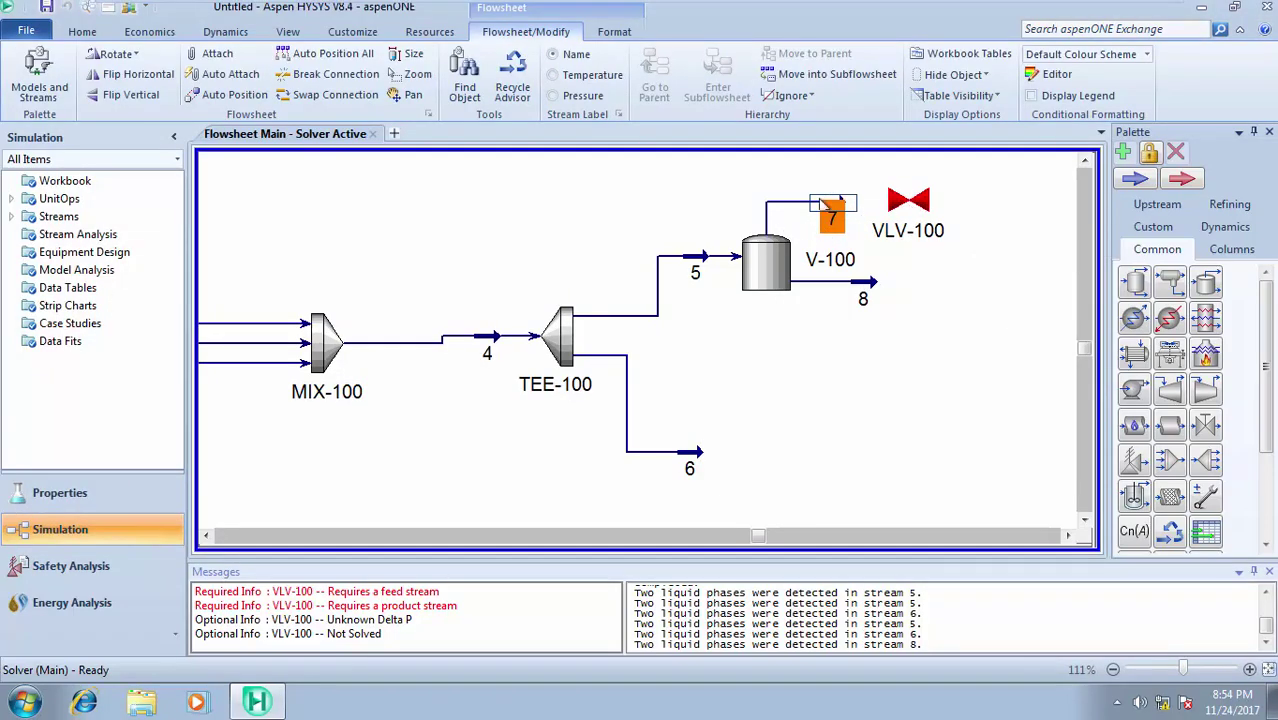
- Connect VLV-100 with stream 7 as inlet and new stream 9 as outlet
double_click(906, 203)
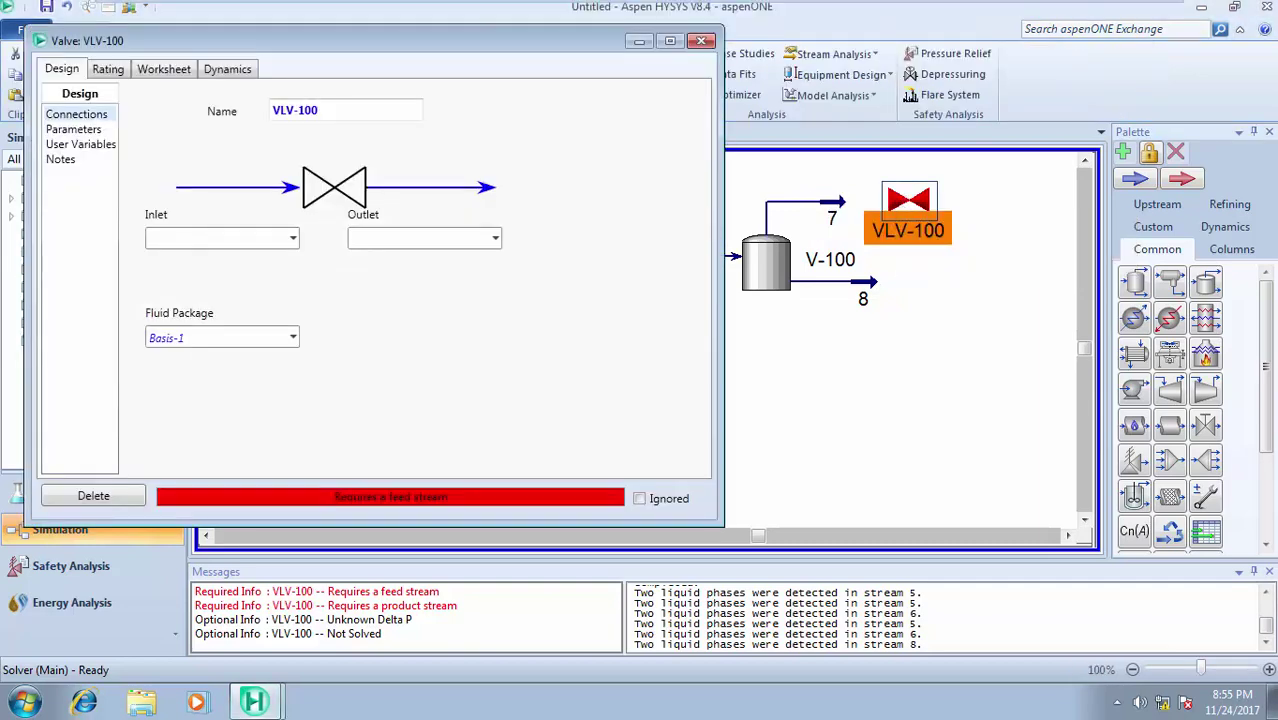
left_click(293, 240)
left_click(265, 278)
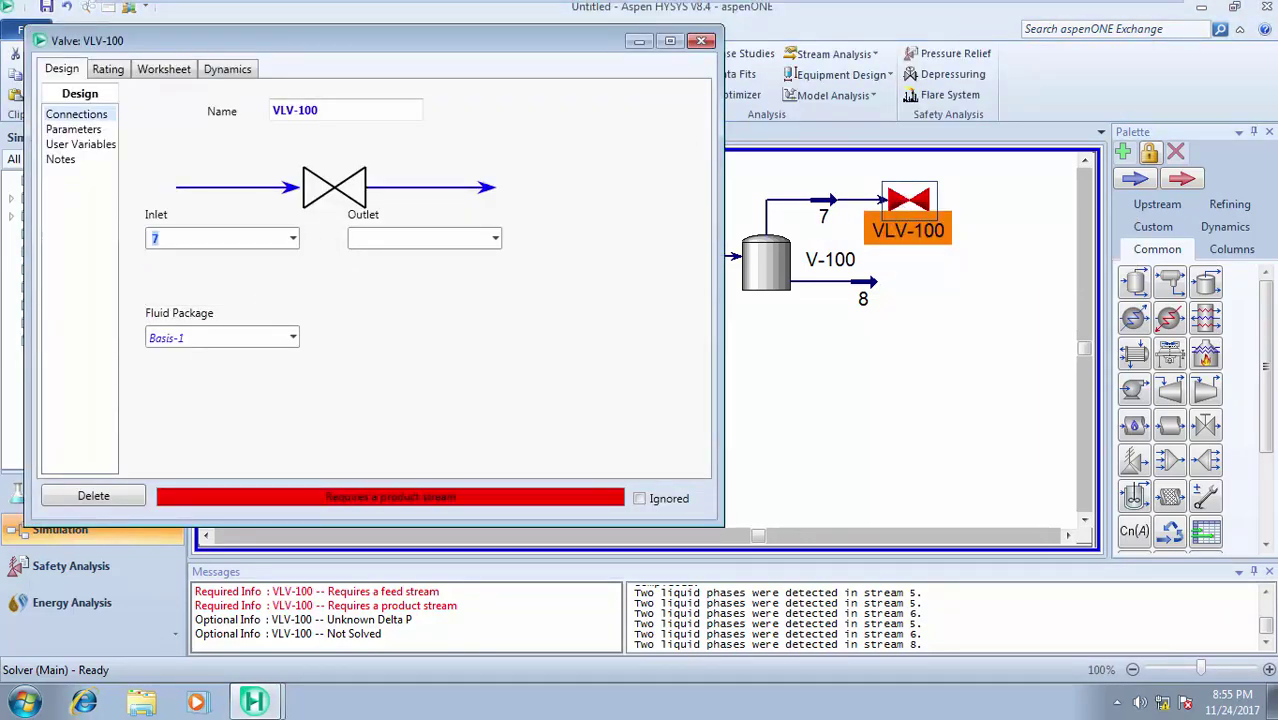
left_click(427, 238)
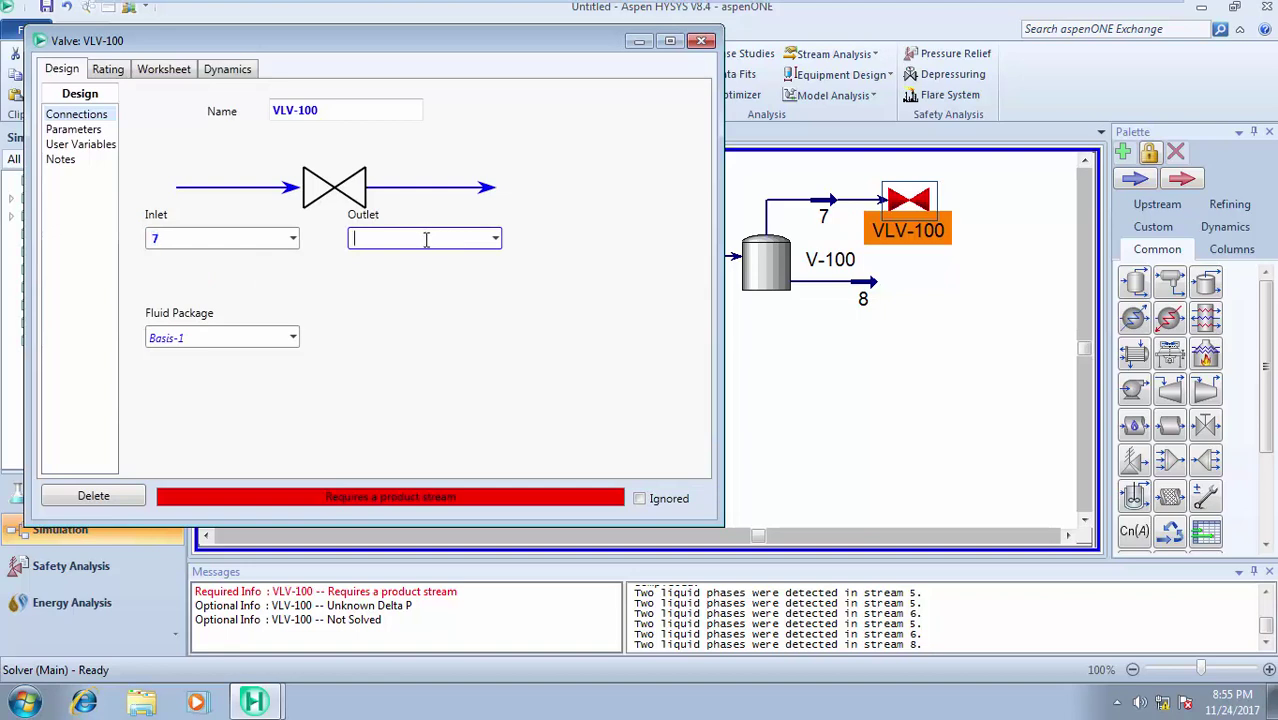
type("9")
left_click(560, 149)
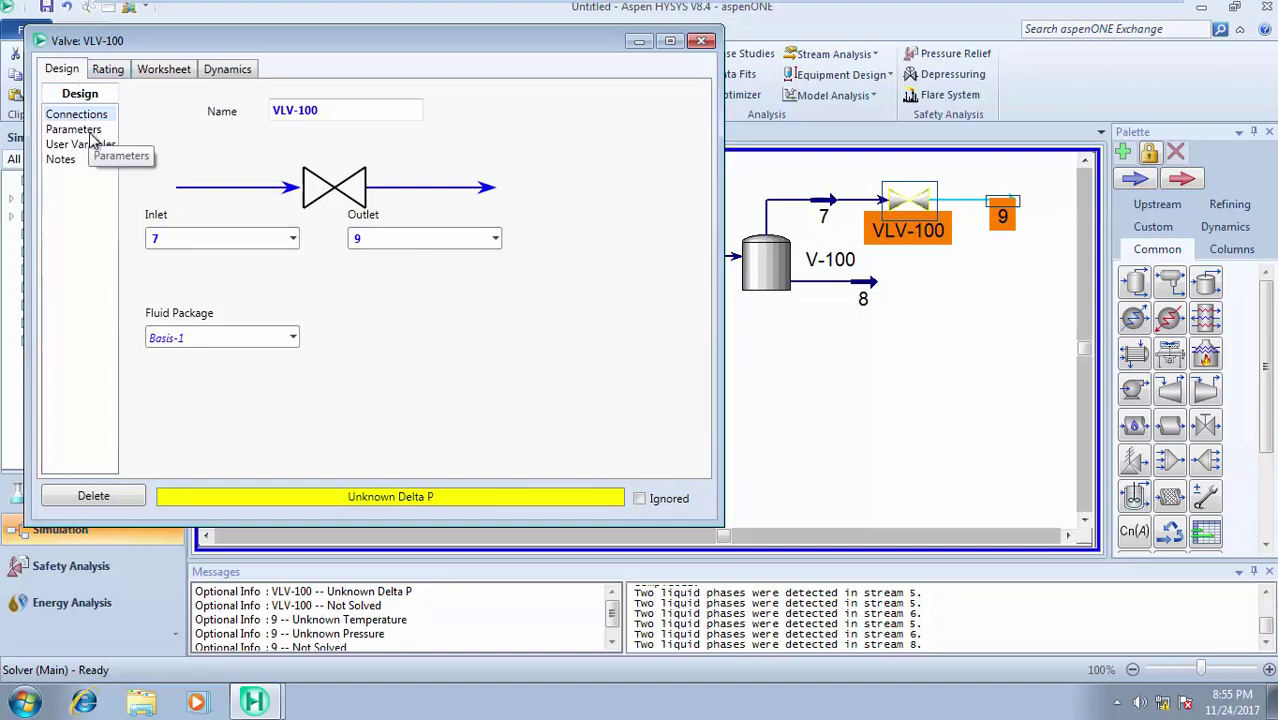
- Set VLV-100's pressure drop to 2 kPa
left_click(89, 134)
left_click(356, 124)
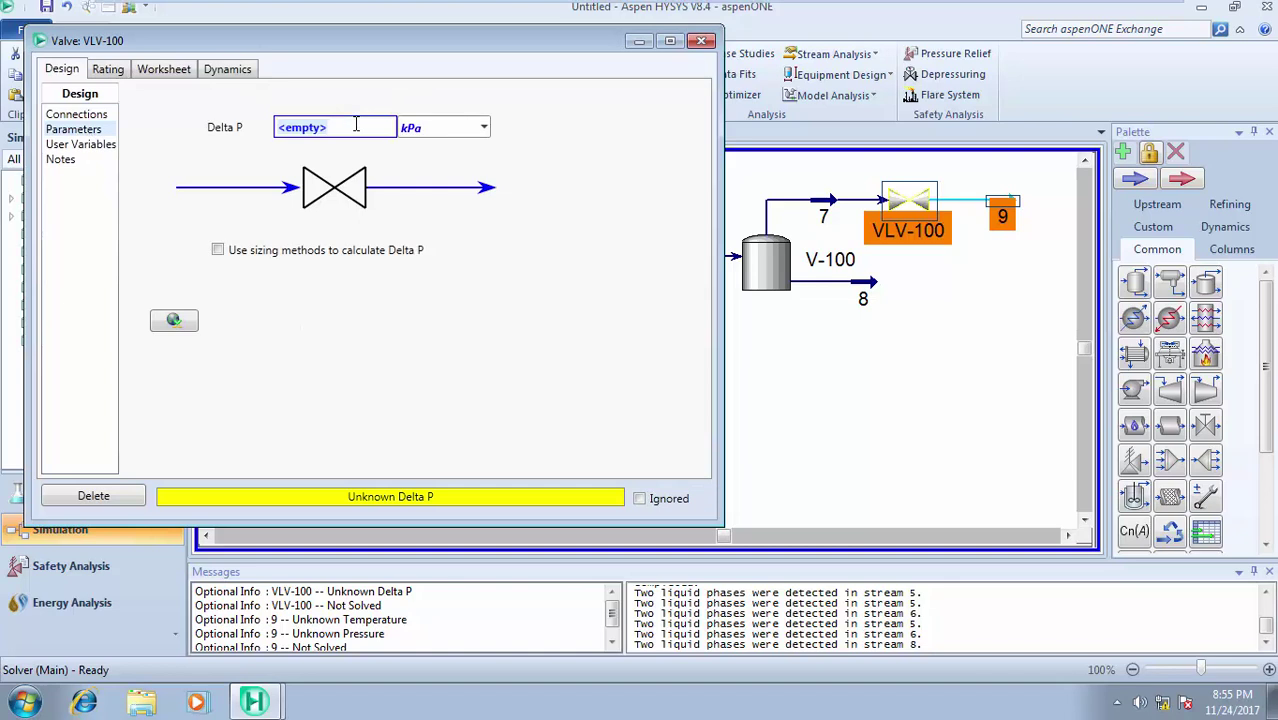
type("2")
key("Return")
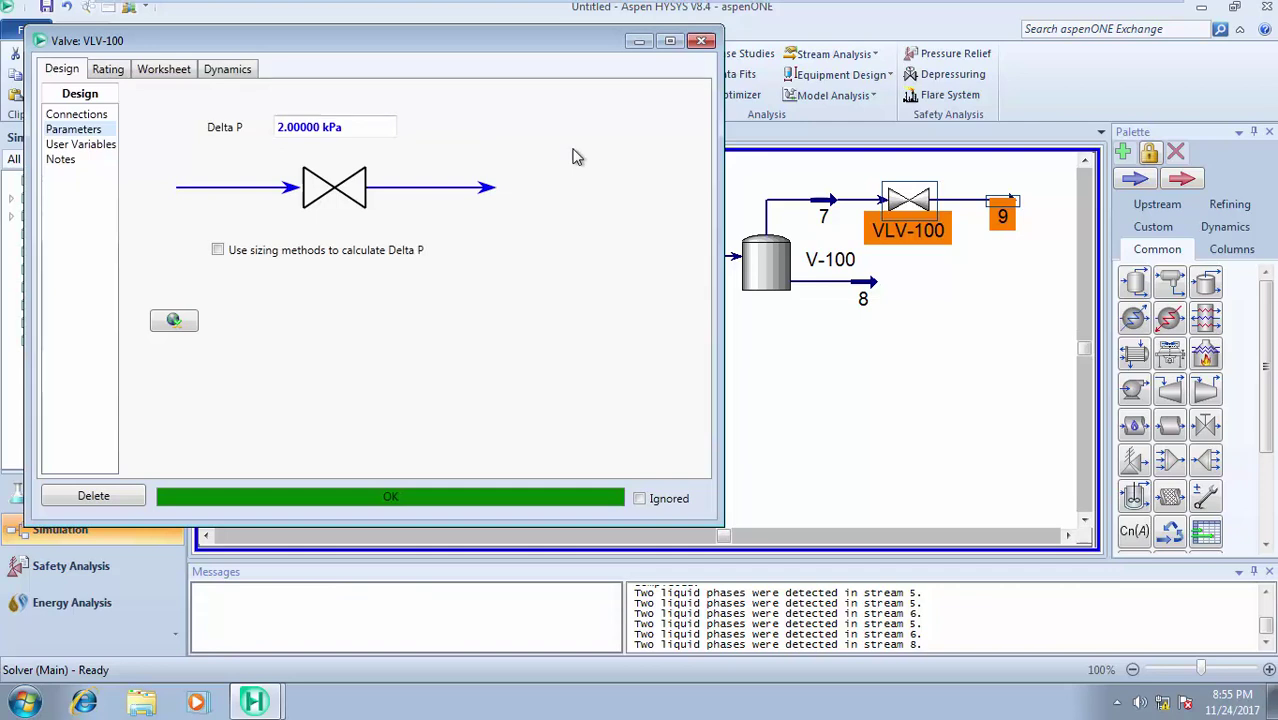
- On VLV-100's Dynamics page, toggle Check Valve backflow prevention on and back off
left_click(218, 77)
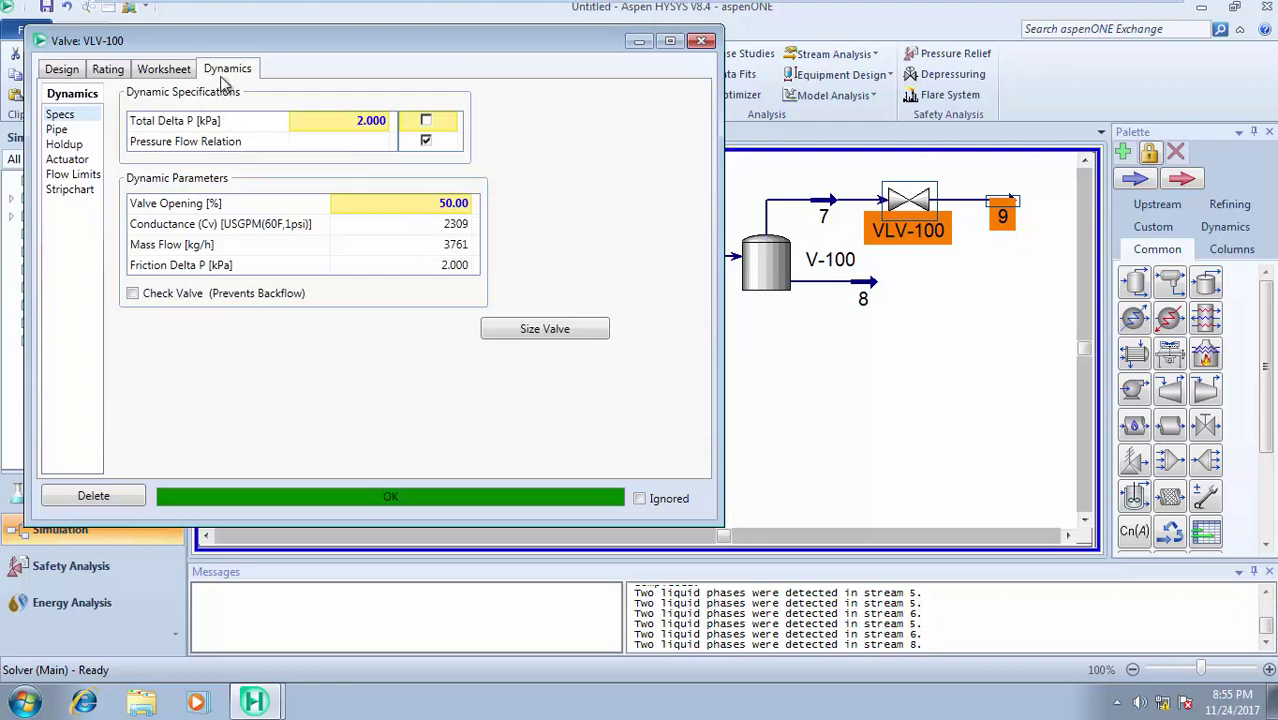
left_click(133, 294)
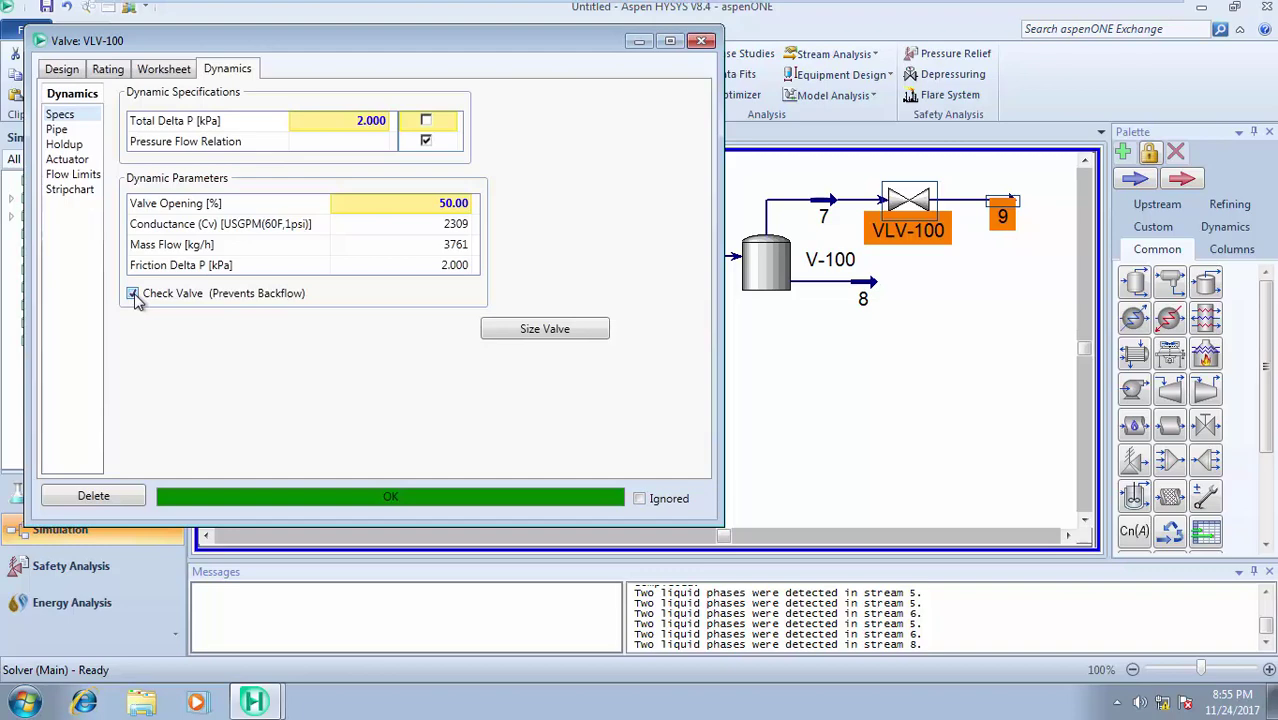
left_click(133, 294)
left_click(155, 70)
- Keep Universal Gas Sizing on Current conditions in VLV-100's Rating page, then close it
left_click(104, 72)
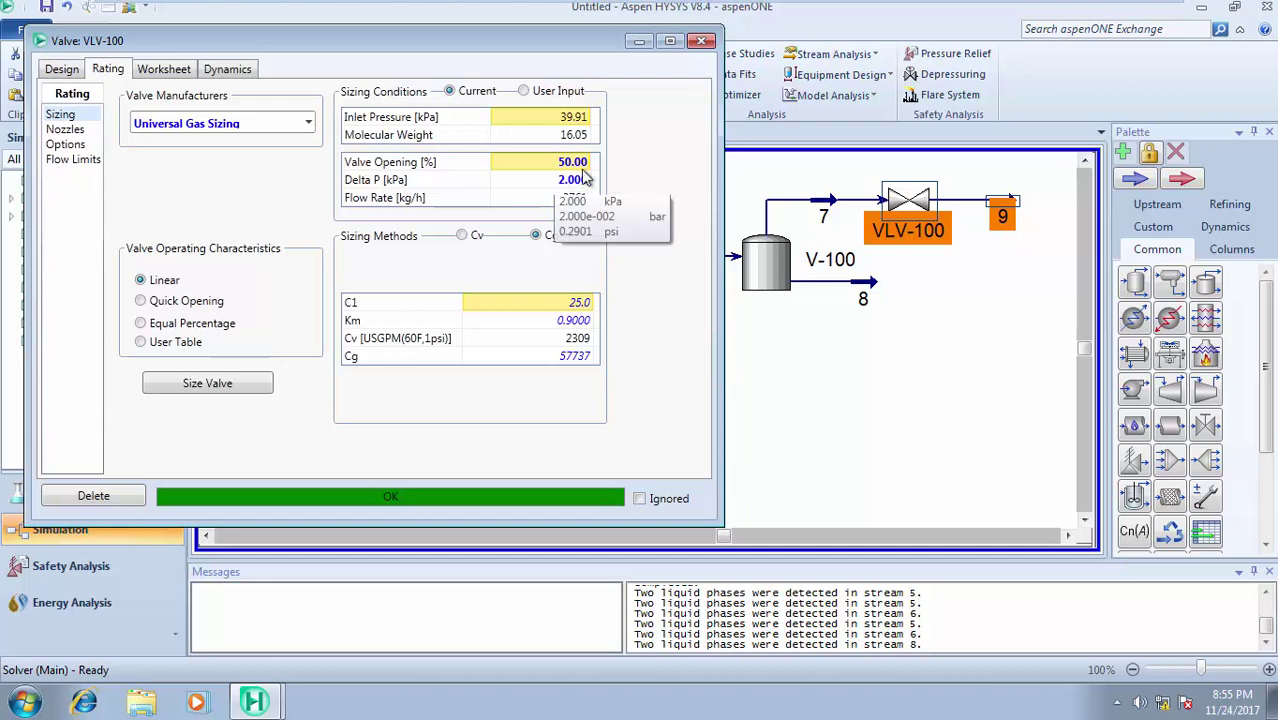
mouse_move(578, 188)
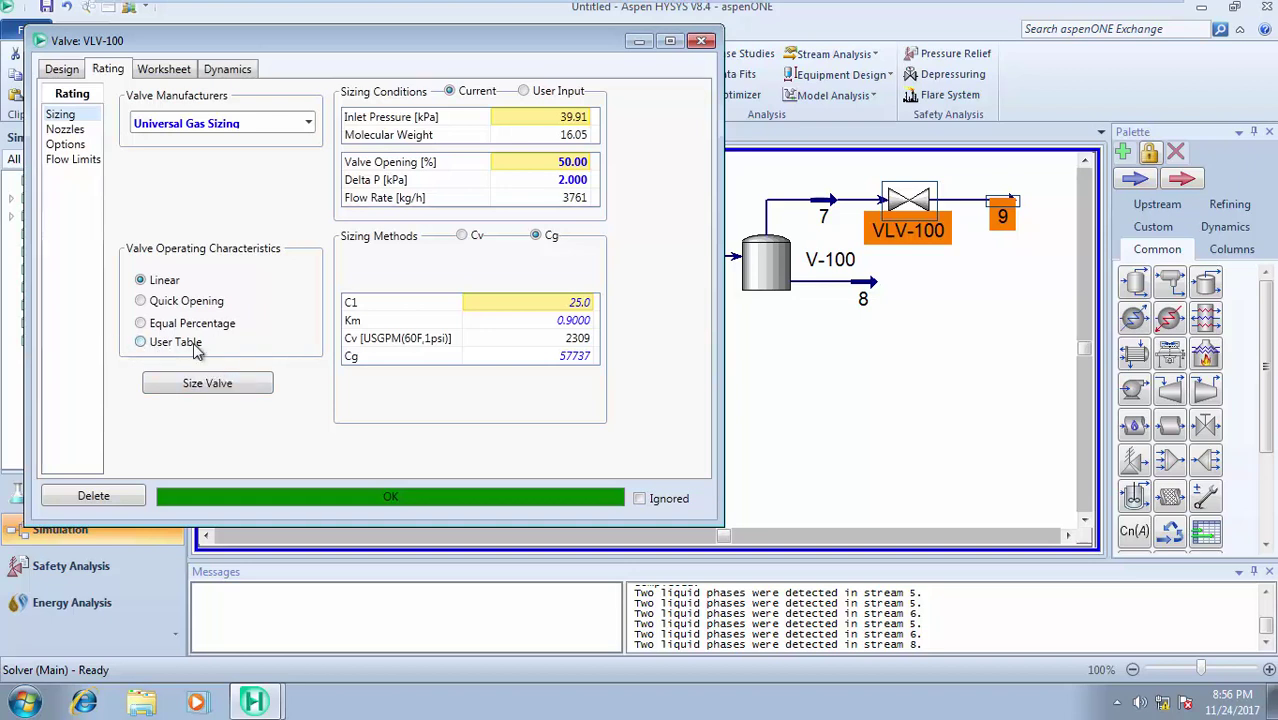
left_click(308, 124)
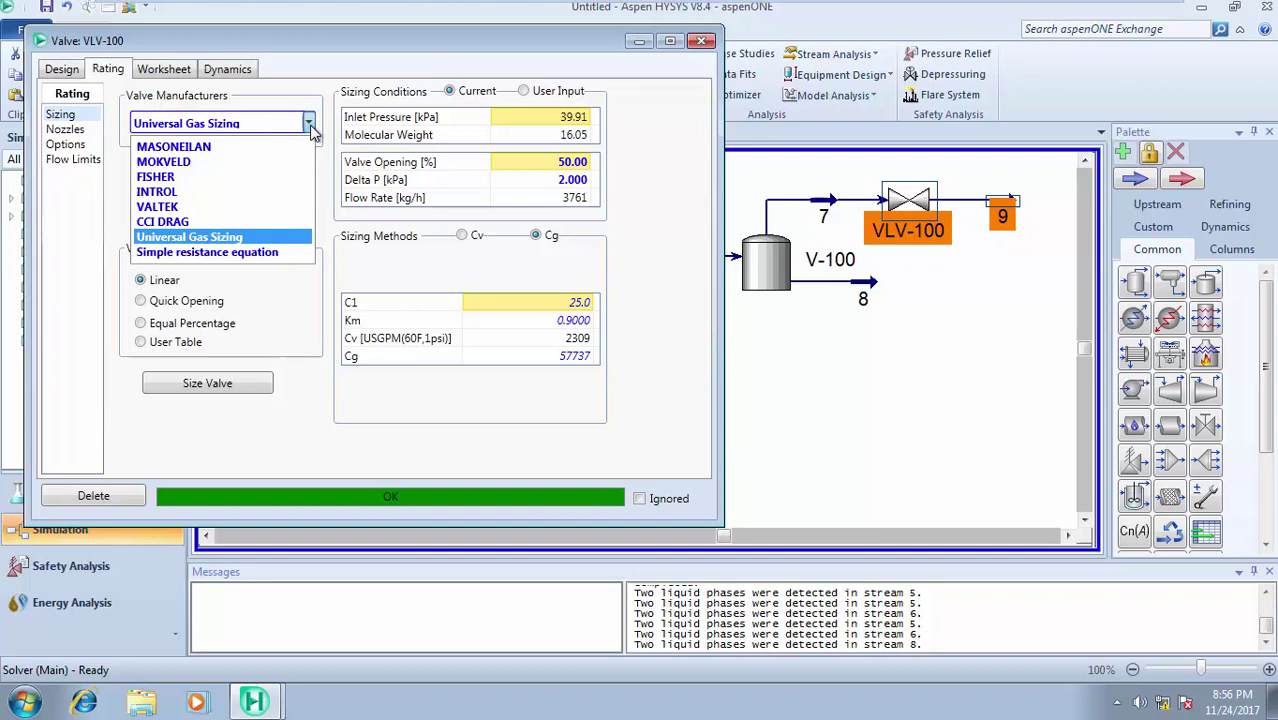
left_click(311, 128)
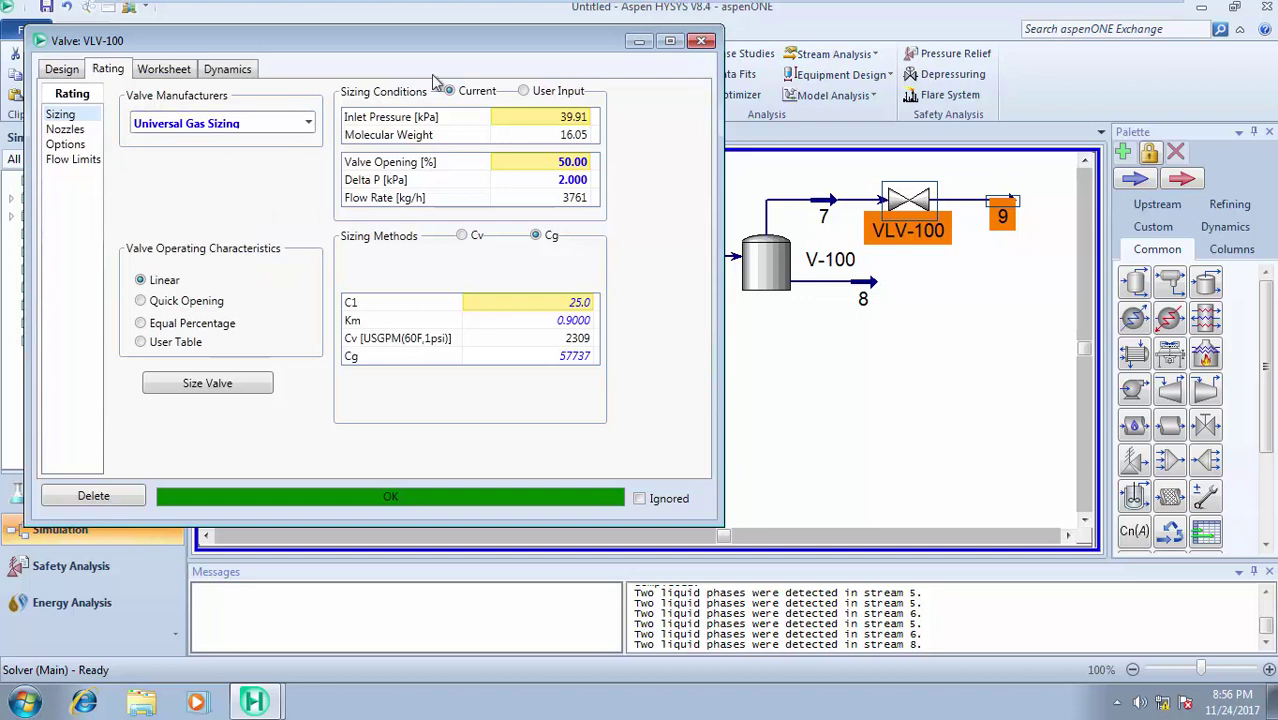
left_click(526, 91)
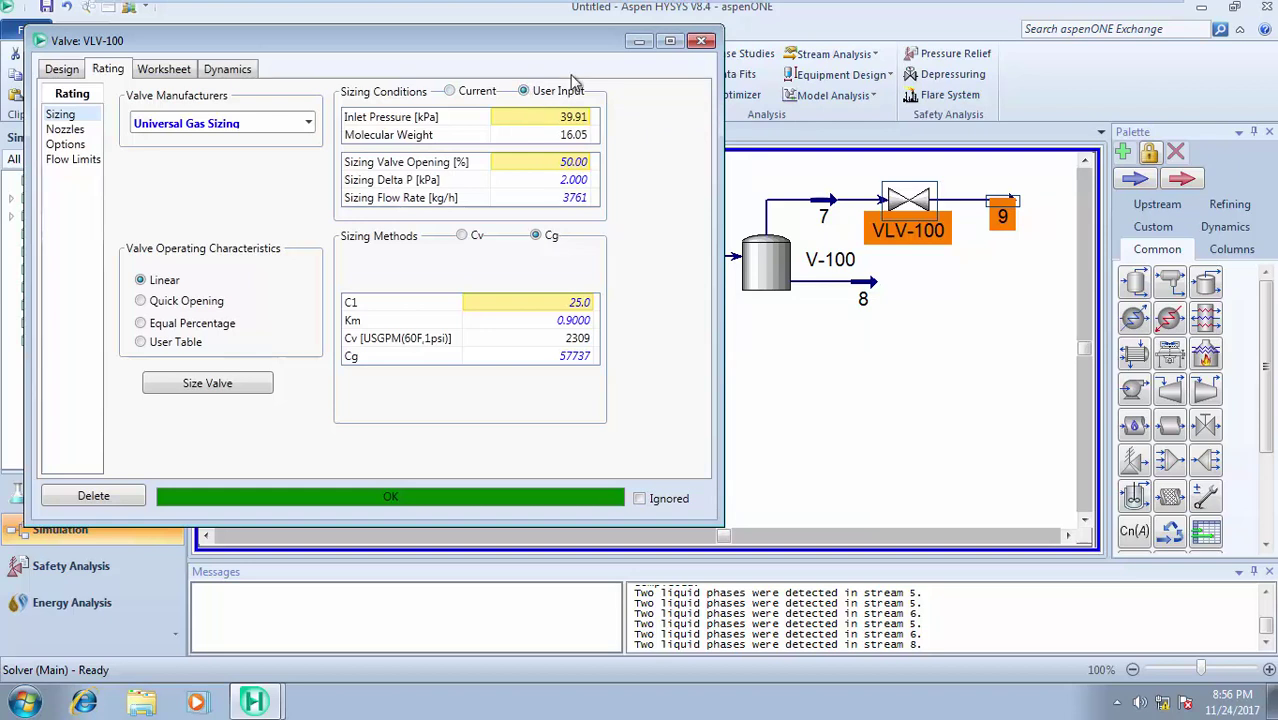
left_click(449, 91)
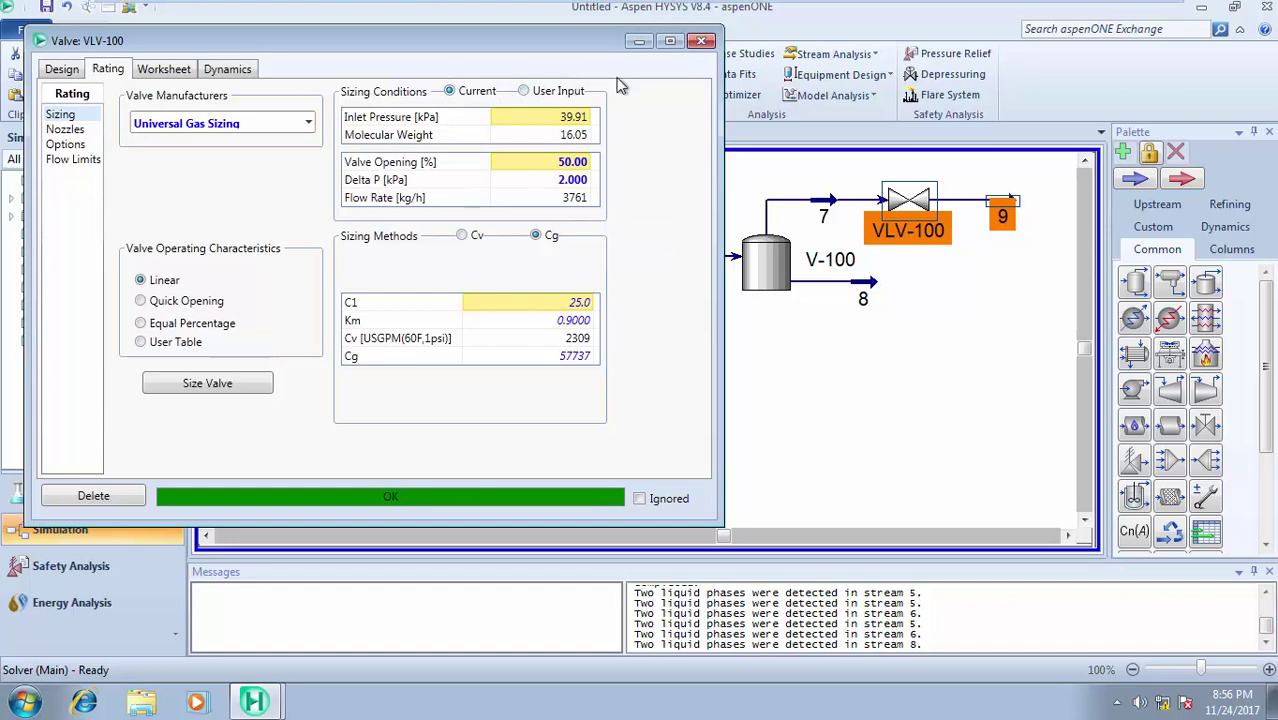
left_click(700, 42)
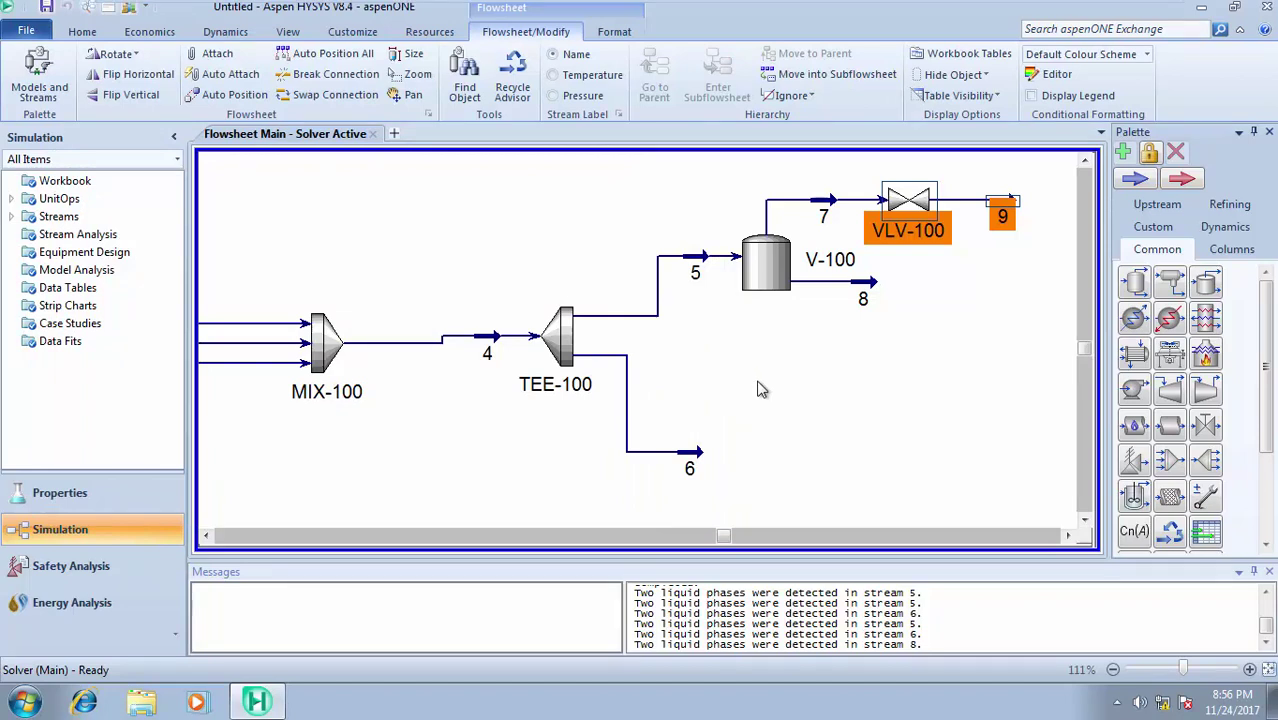
left_click(897, 361)
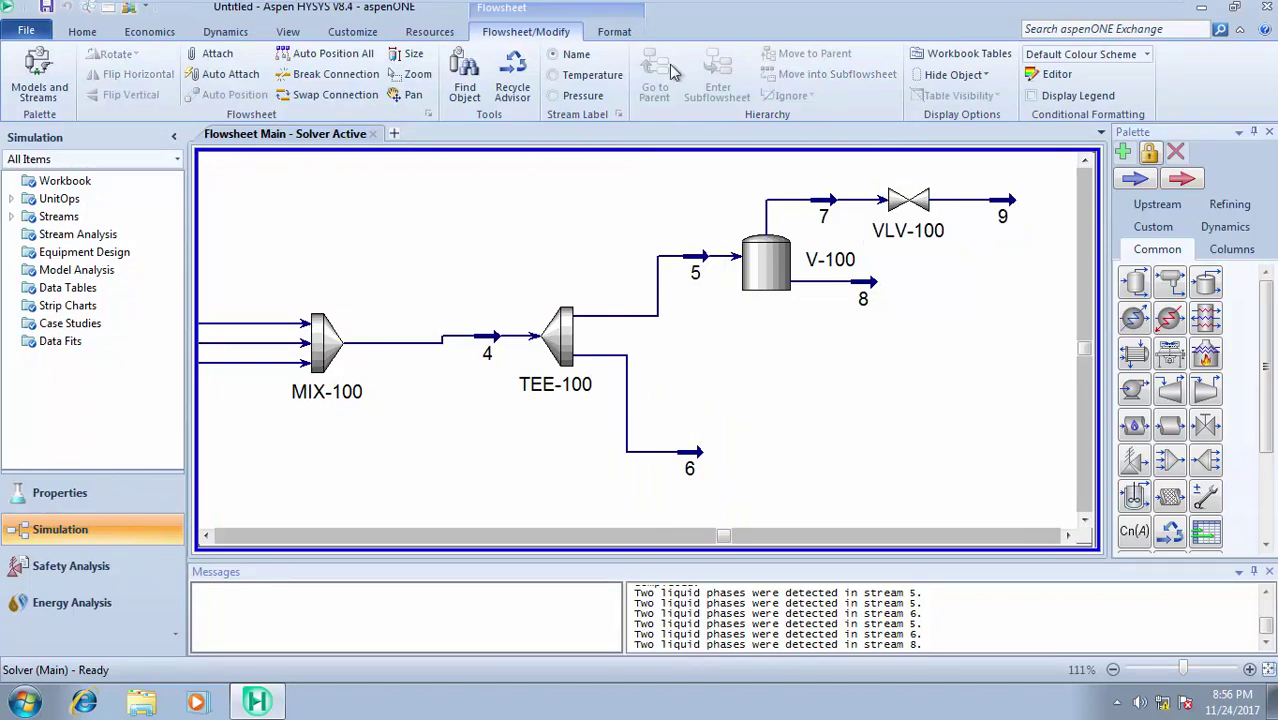
mouse_move(800, 4)
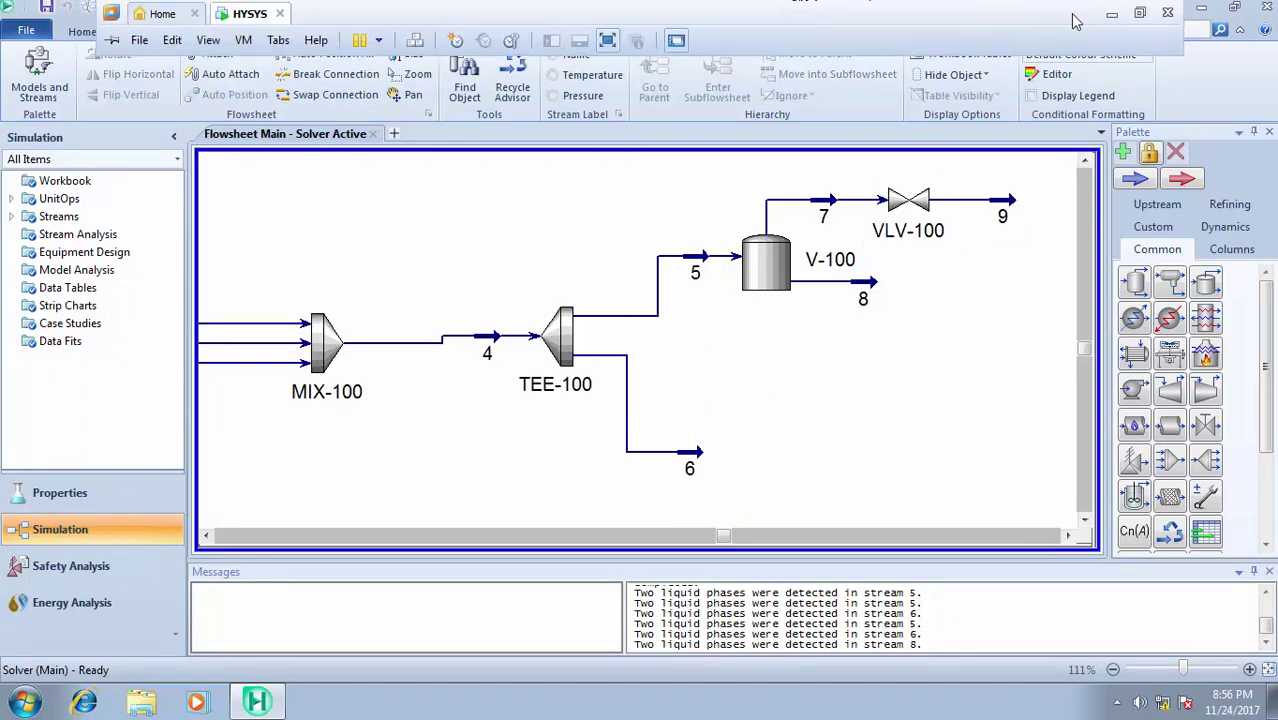